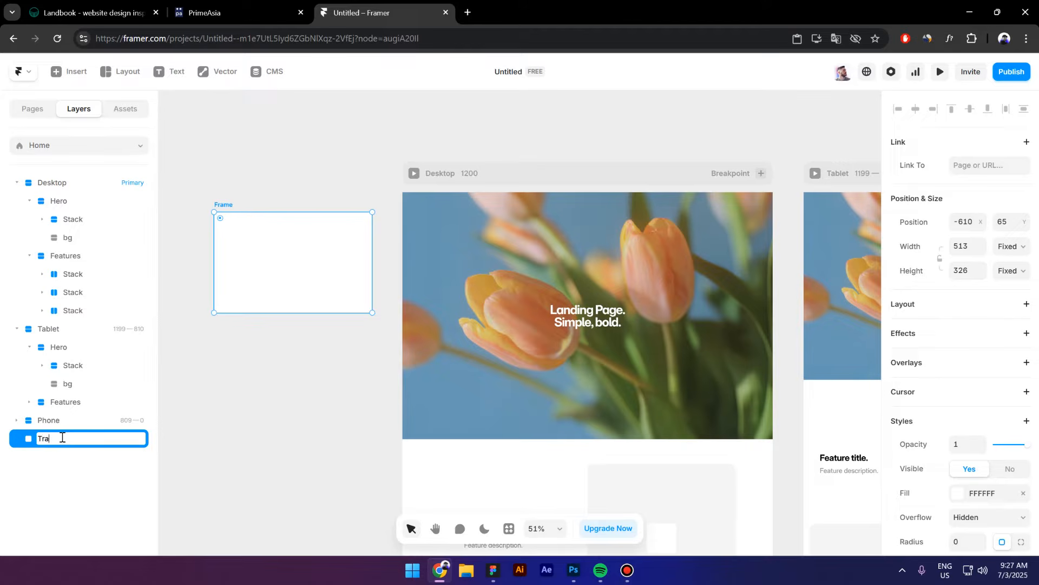
Rename the frame beside the desktop page as Transition and give it a stack layout.
text(nsitio)
key(Return)
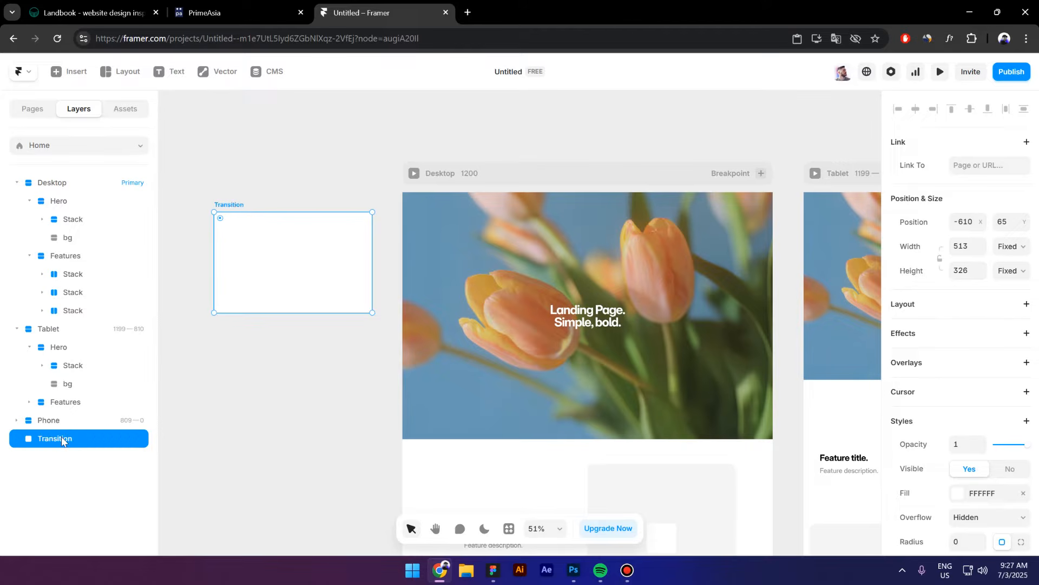
click(921, 307)
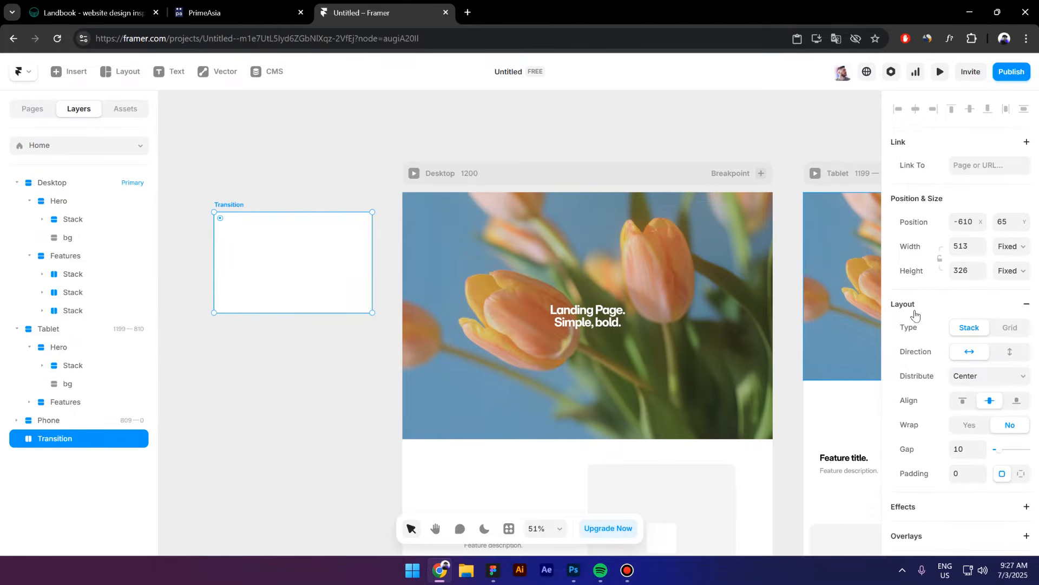
Cut the Transition frame from the canvas and paste it inside the desktop Hero section.
key(Delete)
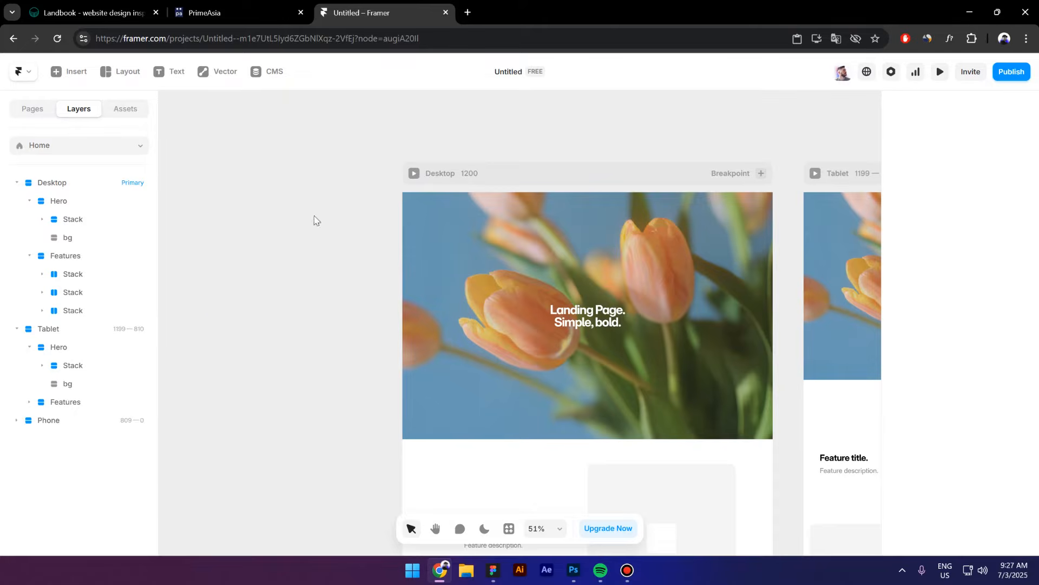
click(448, 180)
click(65, 203)
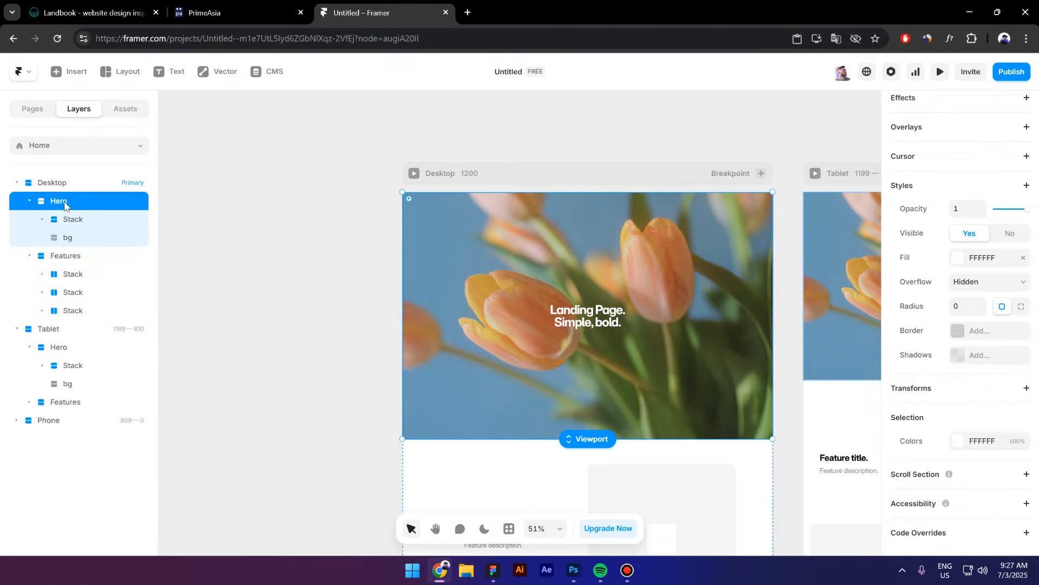
key(ctrl+v)
Add a Z Index property to the Transition frame and set it to 2.
scroll(939, 291, down, 5)
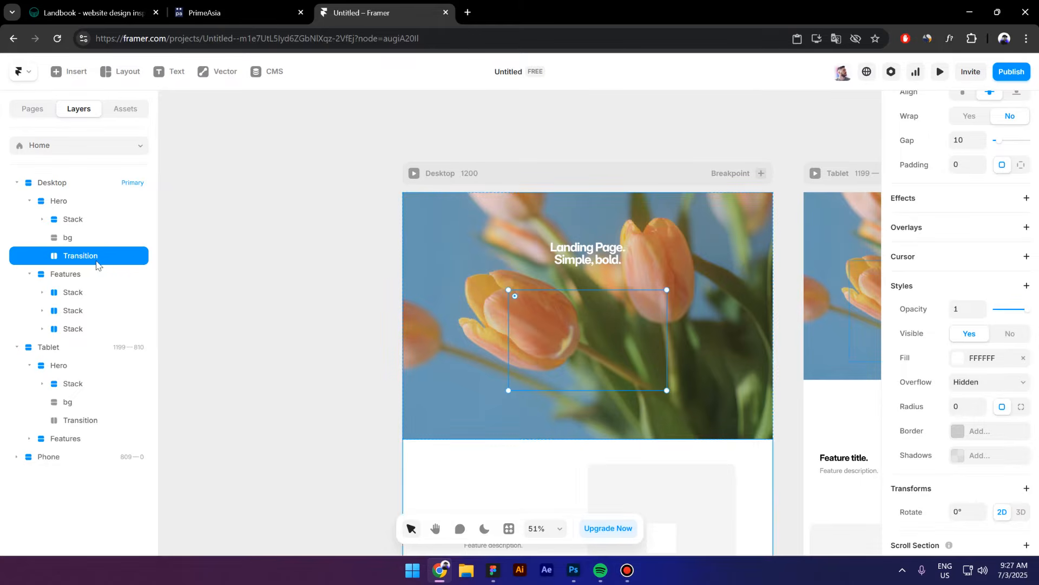
click(923, 294)
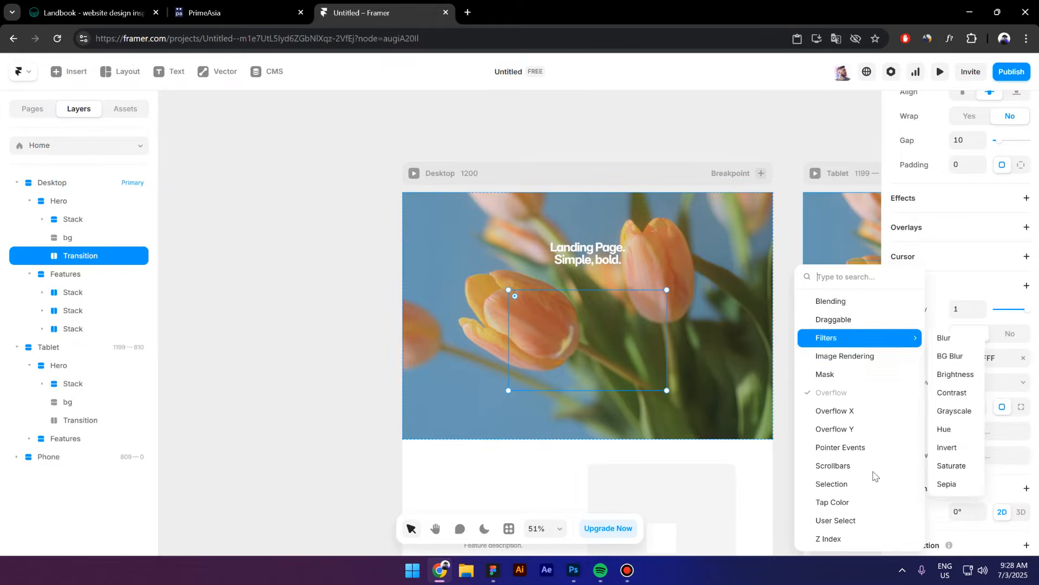
click(857, 534)
scroll(954, 426, down, 2)
click(960, 382)
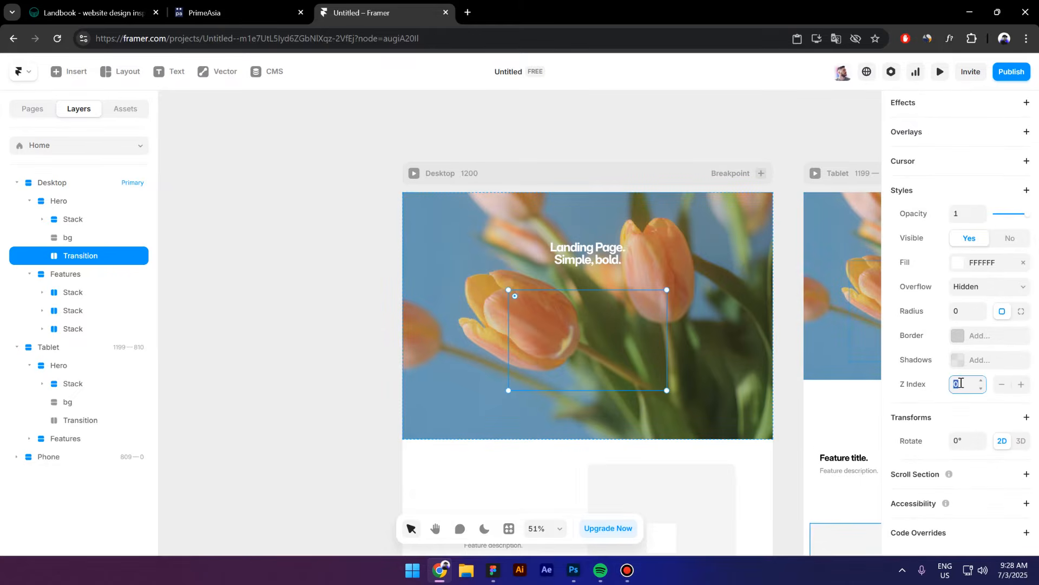
text(2)
Make the Transition frame absolutely positioned and align it to the bottom of the Hero.
scroll(949, 250, up, 5)
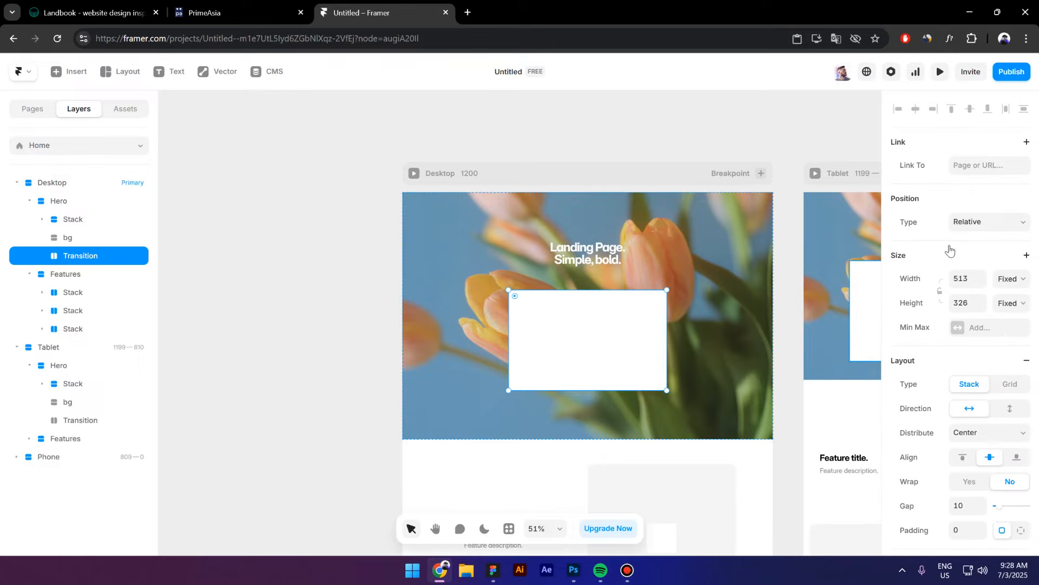
click(972, 223)
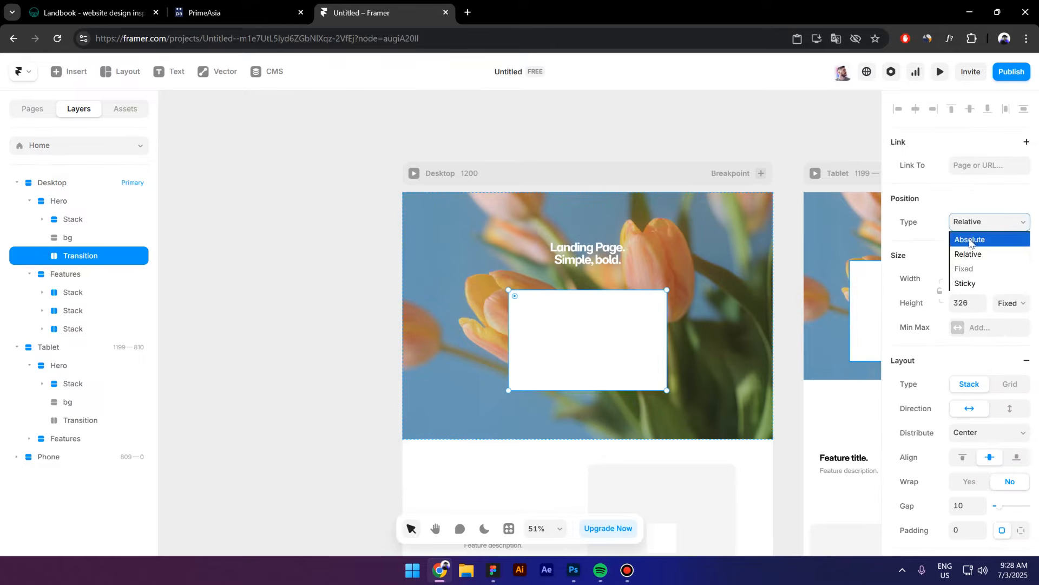
click(969, 247)
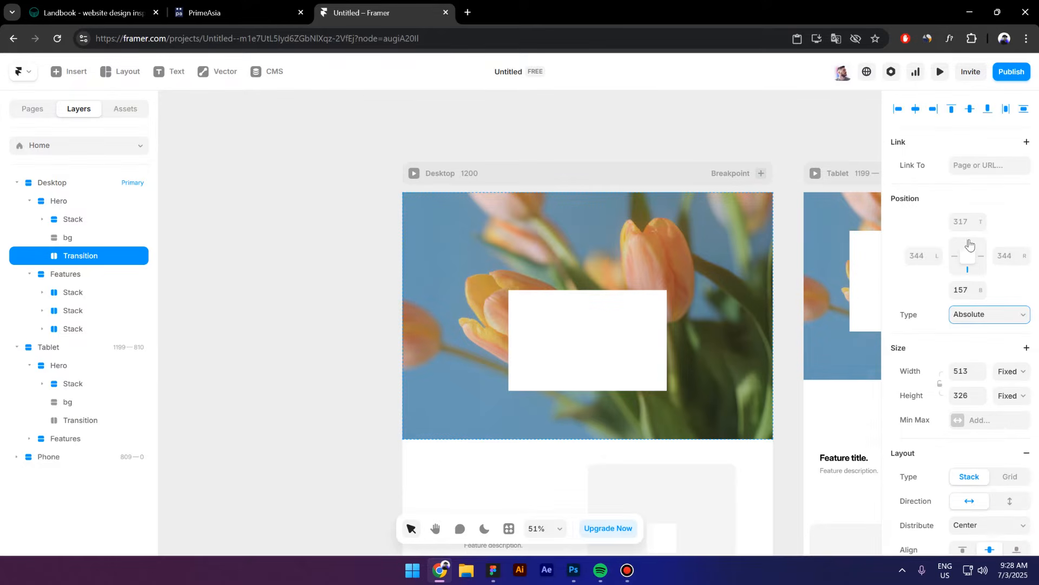
click(988, 109)
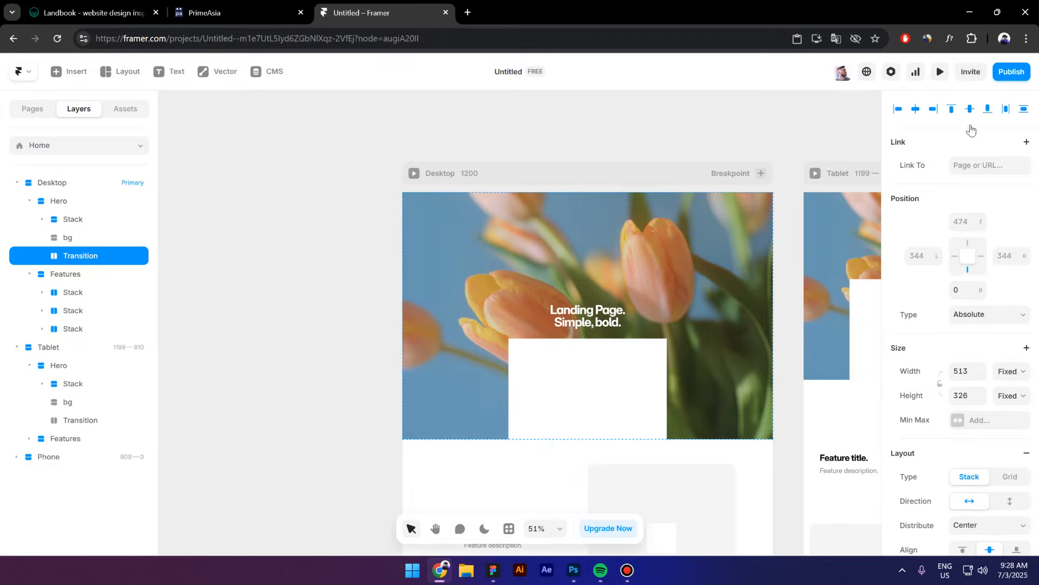
Set the Transition frame's width to relative at 100%.
click(1020, 372)
click(1018, 390)
click(956, 371)
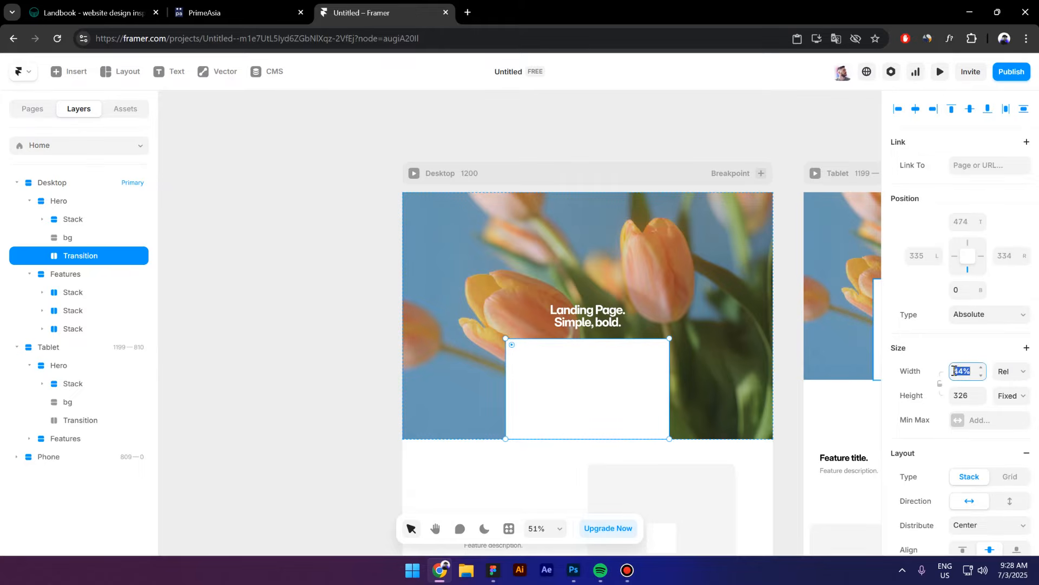
text(100)
key(Return)
Set the Transition frame's overflow to Visible and remove its white fill.
scroll(969, 449, down, 9)
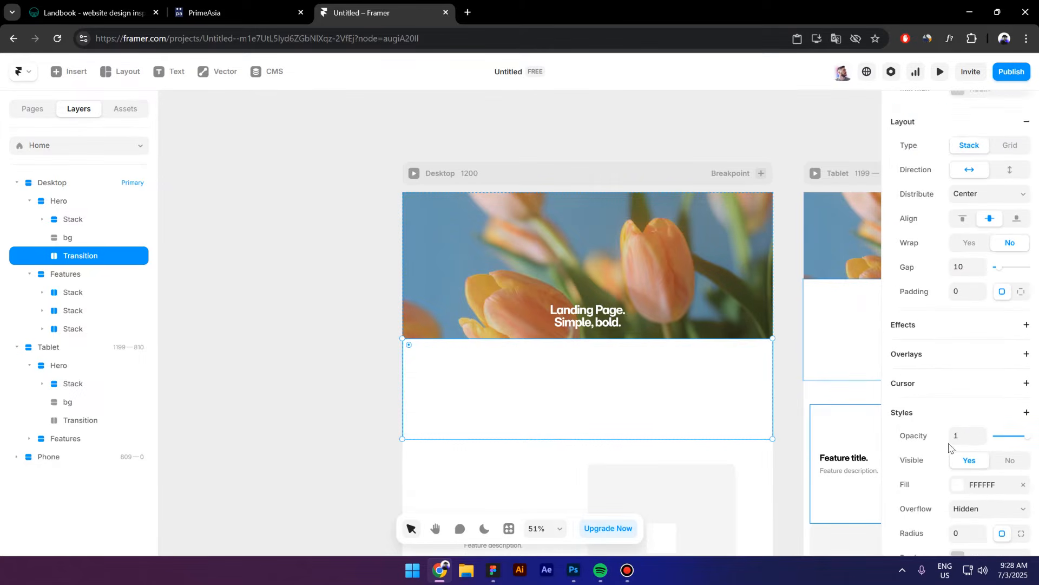
click(975, 354)
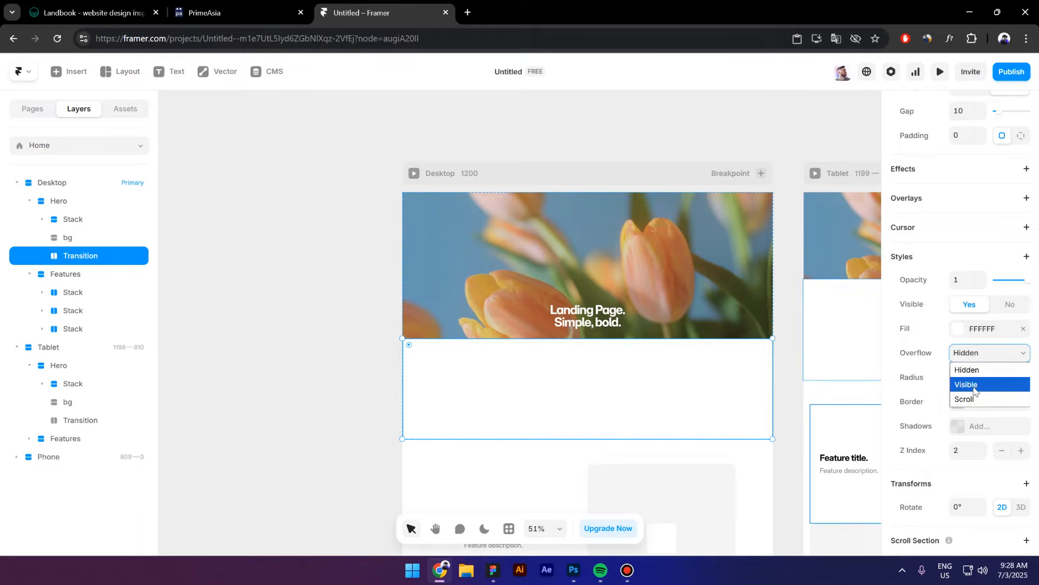
click(975, 385)
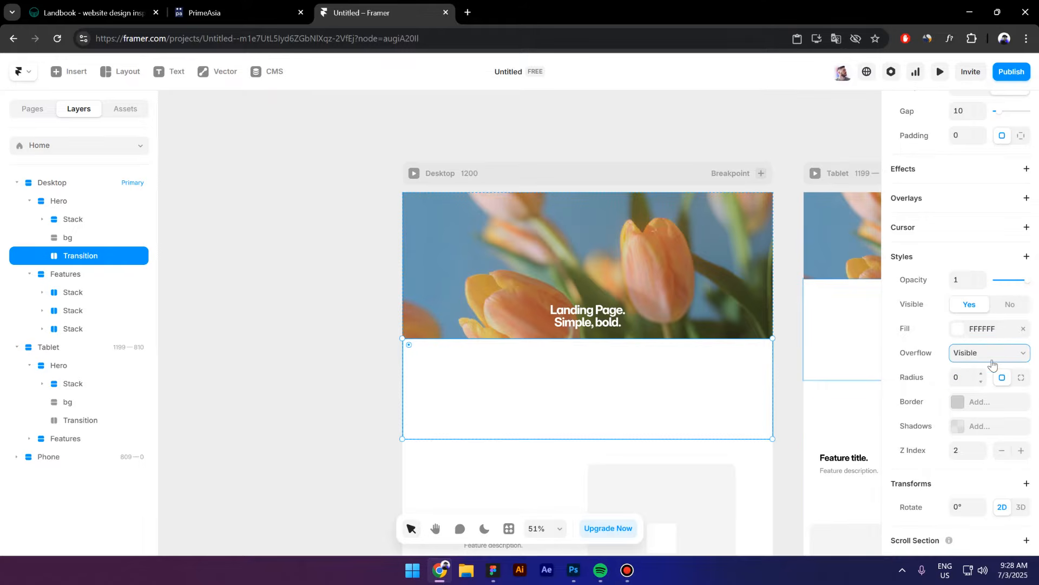
click(1023, 329)
Draw a new frame about 215 by 369 on the empty canvas, then cut and paste it inside Transition.
click(345, 390)
click(133, 77)
click(143, 114)
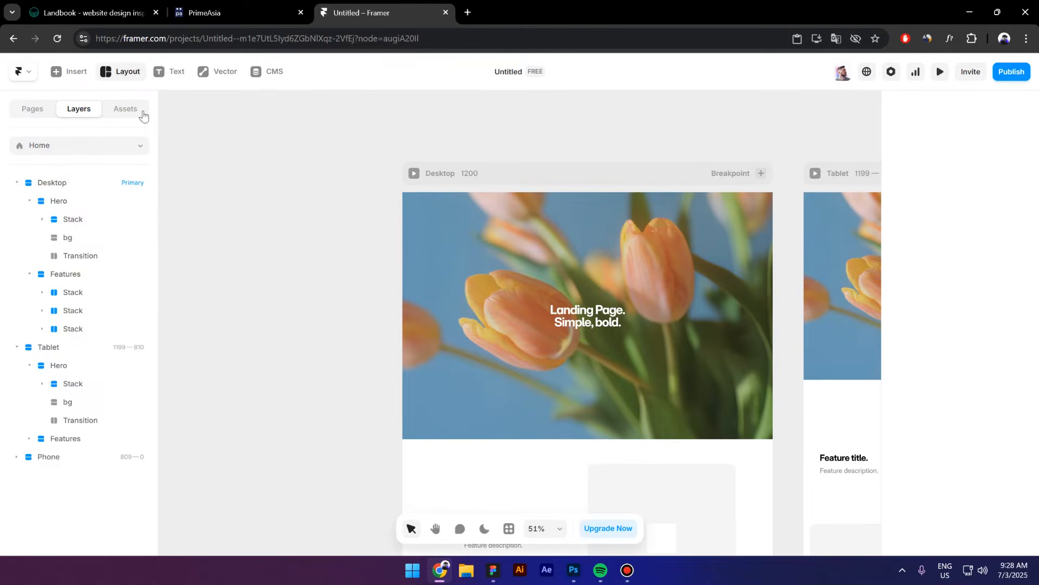
drag(249, 214, 318, 330)
key(Delete)
click(489, 366)
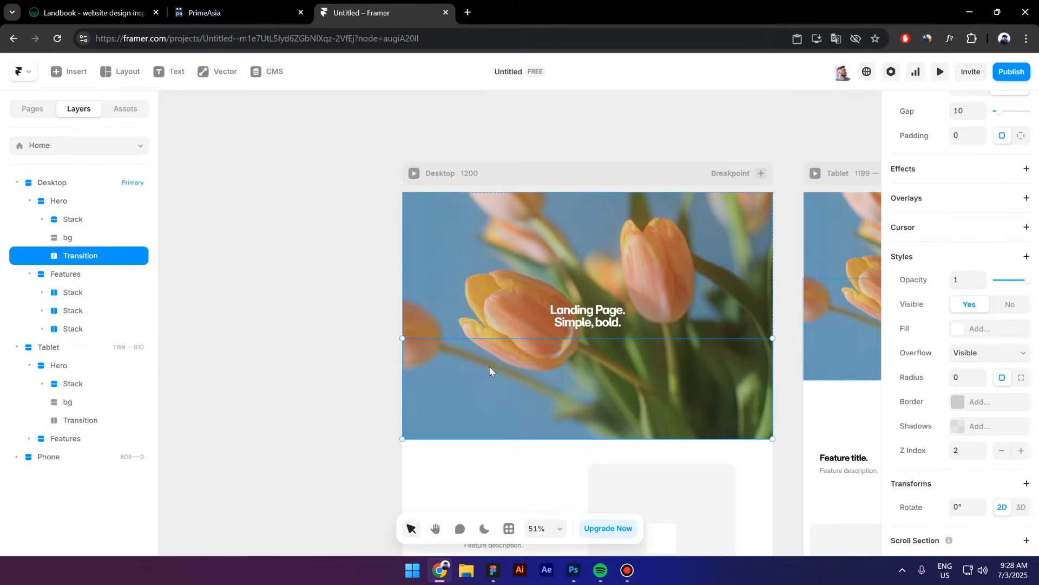
key(ctrl+v)
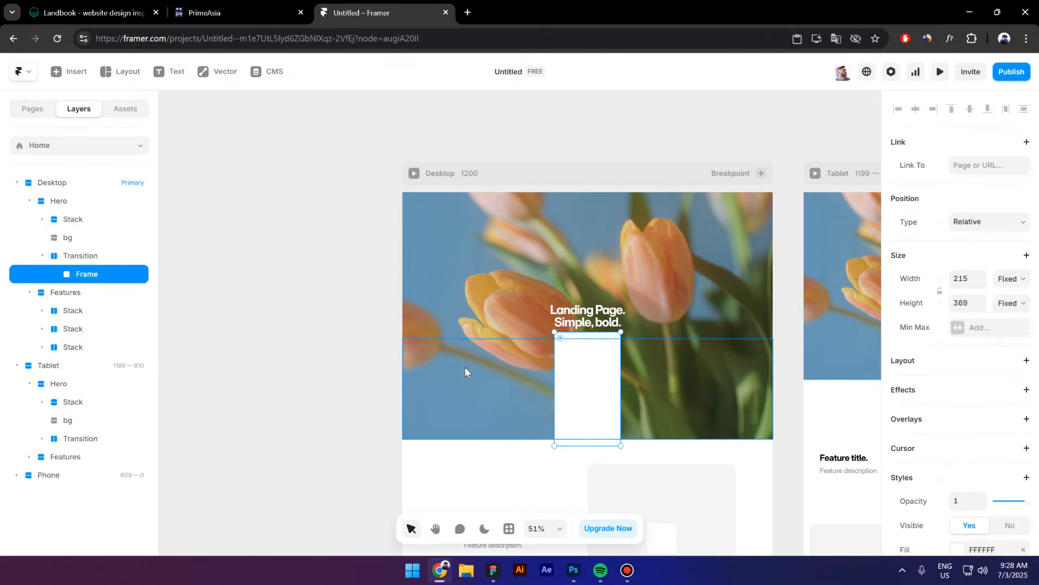
Duplicate the new frame twice inside Transition and set the width of all three frames to Fill.
key(ctrl+d)
key(ctrl+d)
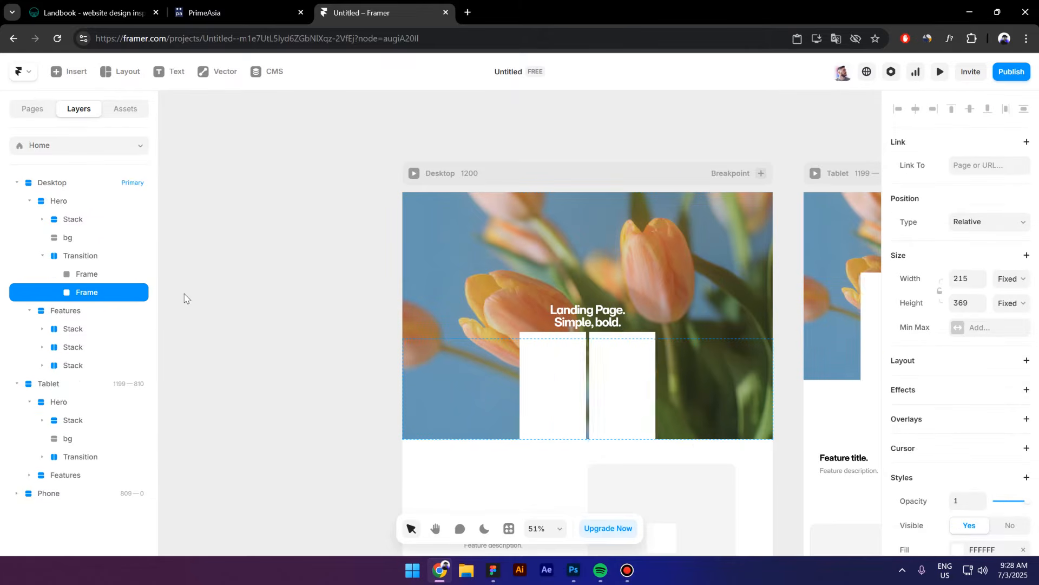
key(ctrl+d)
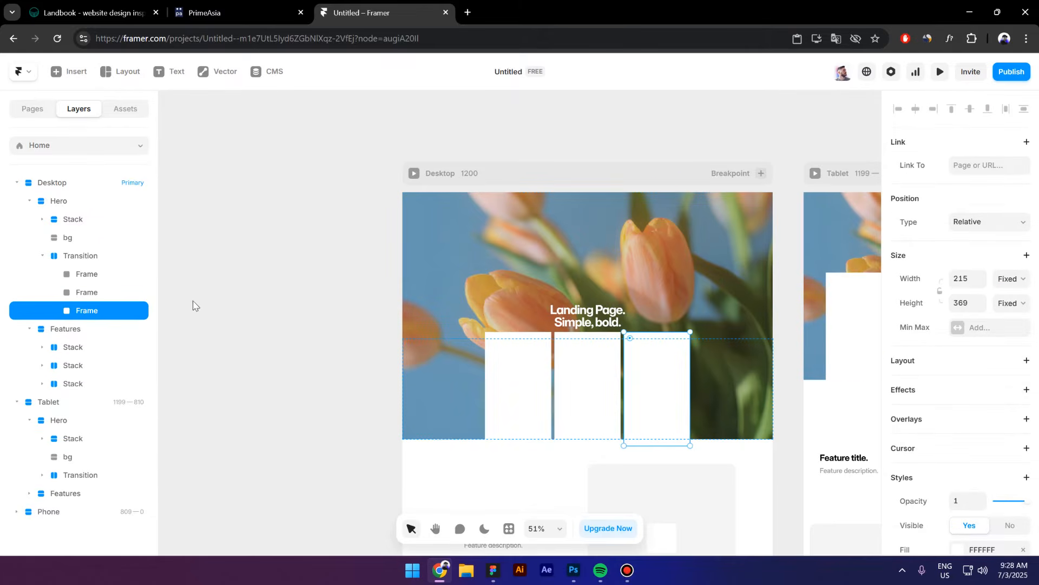
shift+click(103, 277)
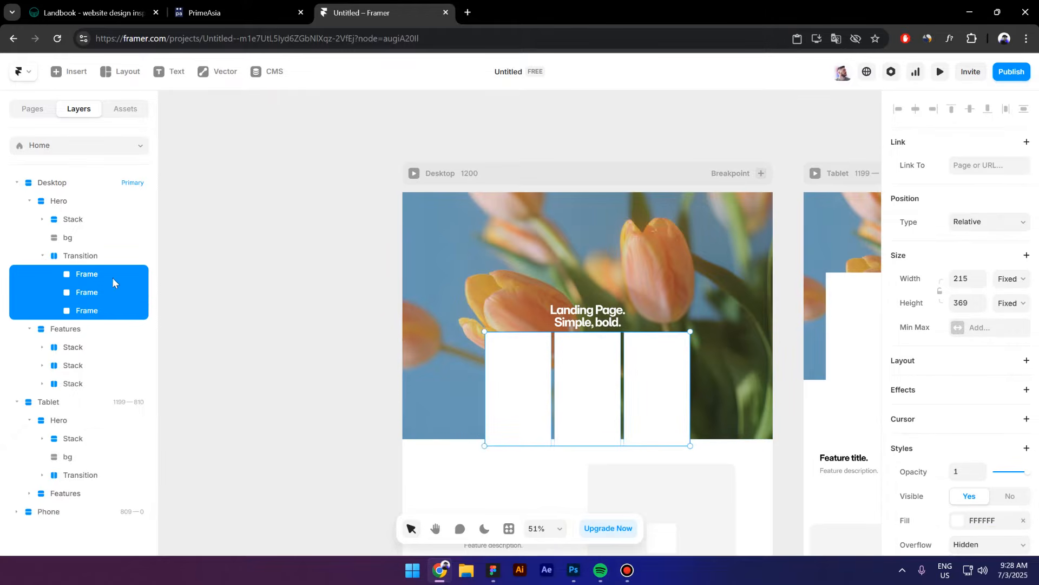
click(1008, 279)
click(1010, 318)
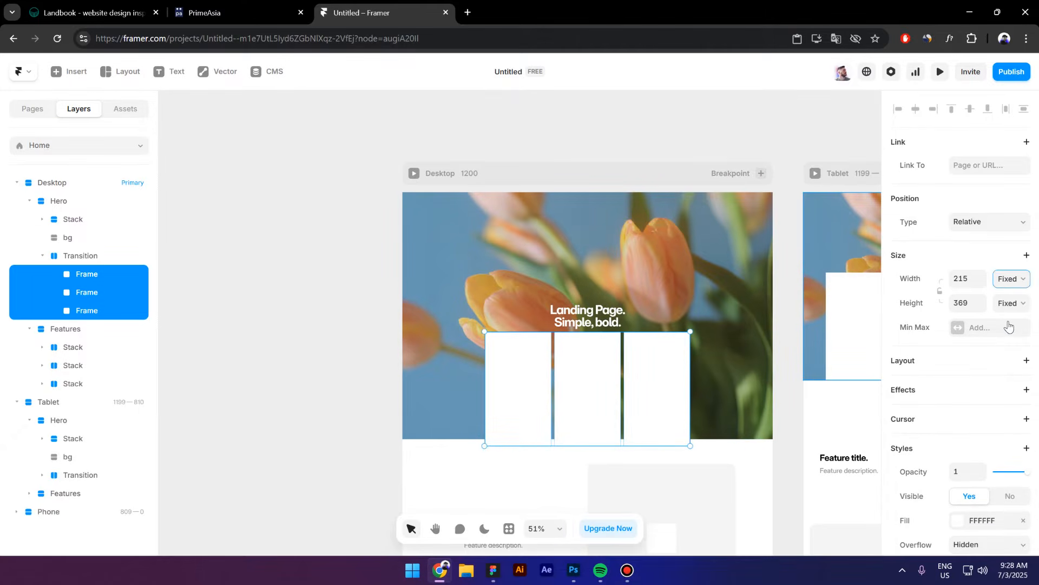
Set the Transition stack's gap to 0 and align its frames to the top.
click(87, 256)
scroll(975, 371, down, 2)
scroll(969, 250, up, 3)
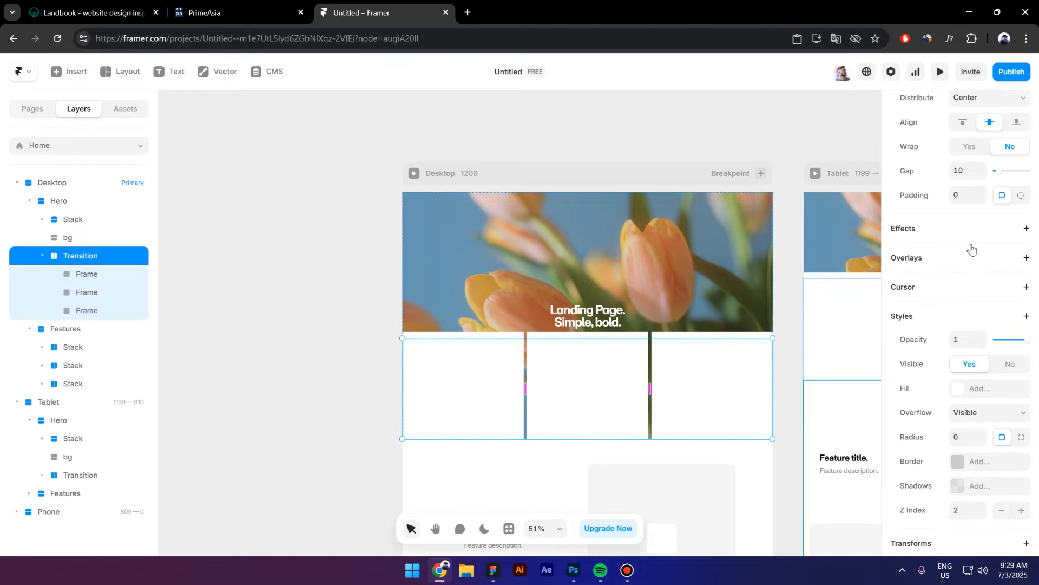
click(966, 174)
text(0)
key(Return)
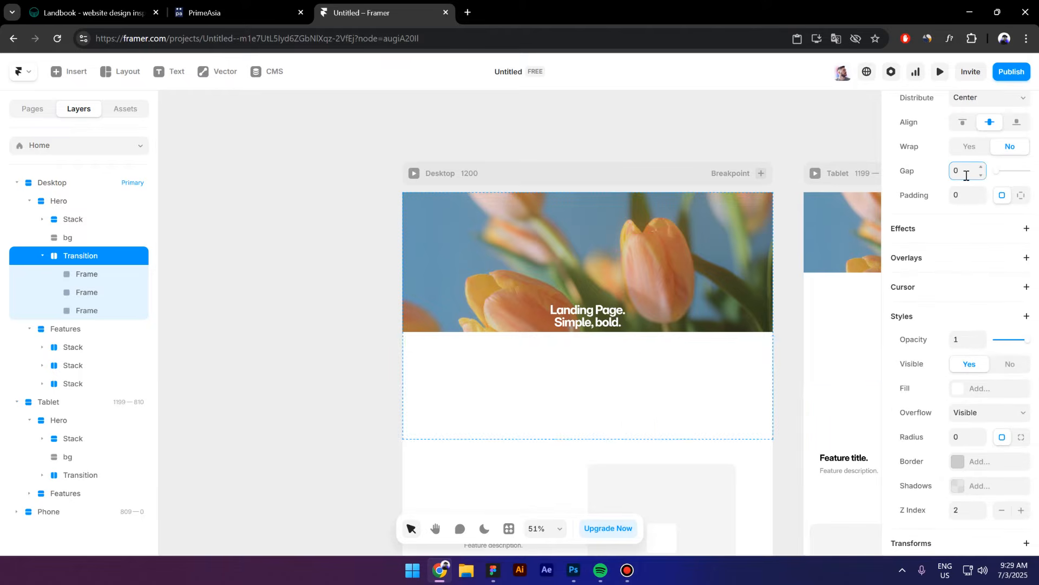
scroll(968, 179, up, 1)
click(966, 184)
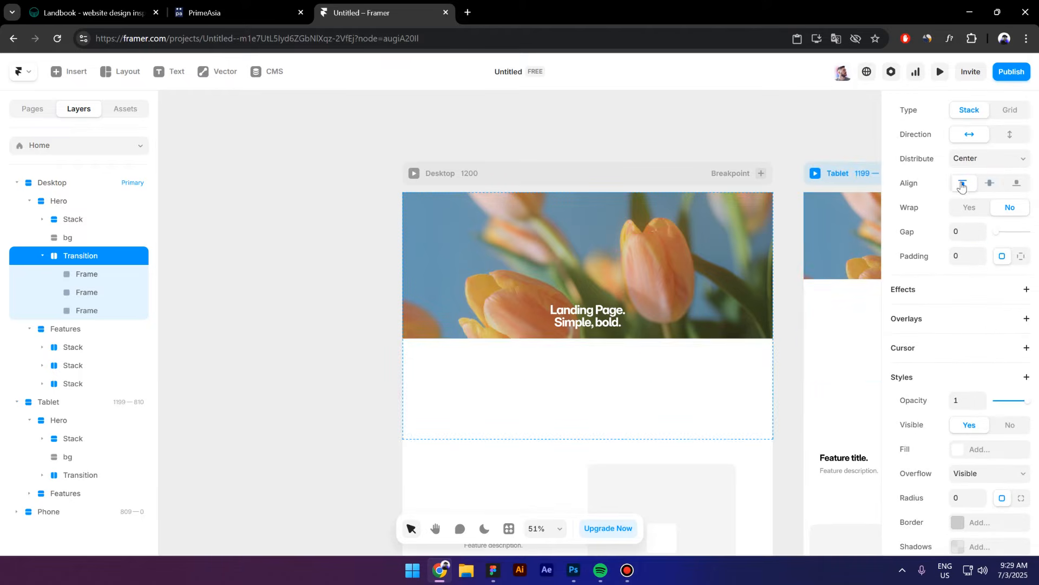
Extend all three frames inside Transition downward to a height of about 621.
click(100, 275)
shift+click(97, 311)
scroll(549, 366, down, 1)
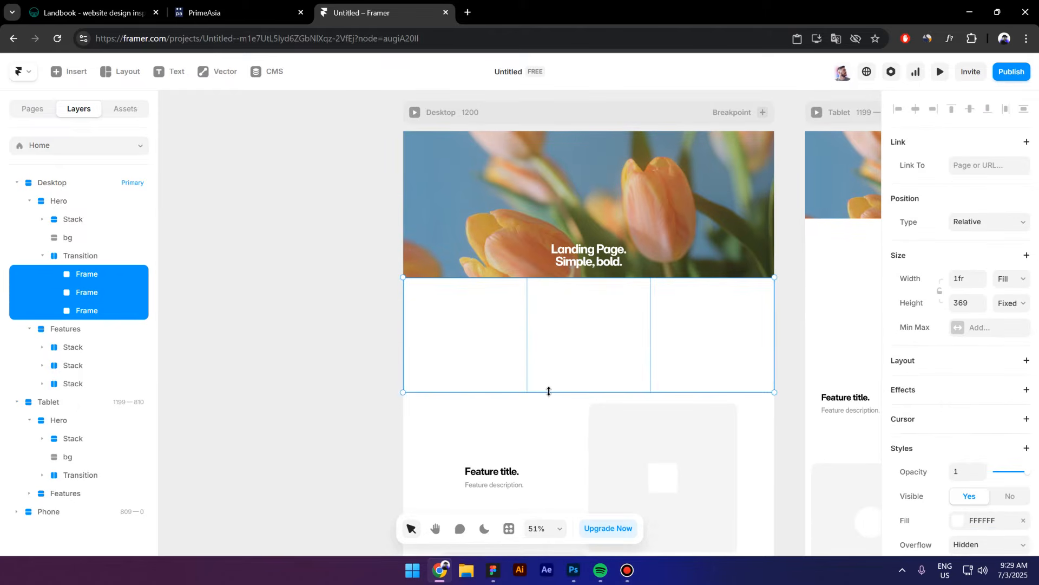
drag(547, 390, 551, 470)
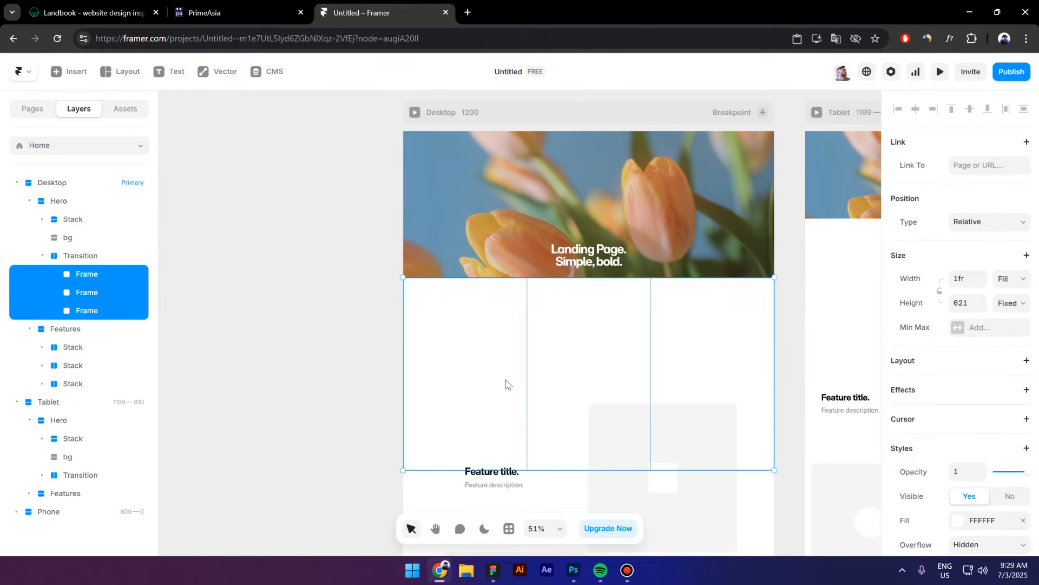
Move the Transition stack down until its top edge meets the Hero's bottom edge.
click(90, 257)
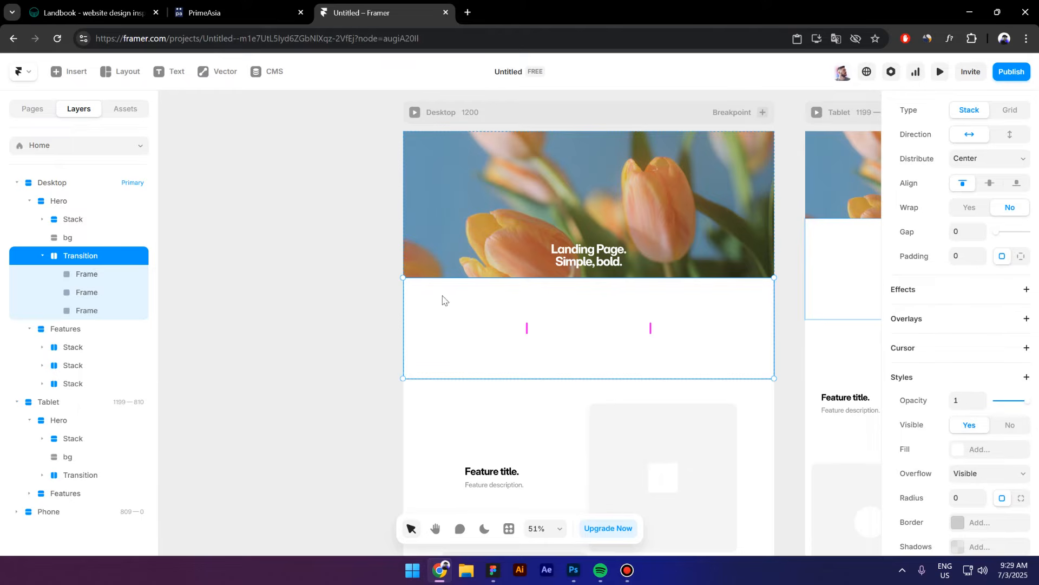
drag(479, 297, 481, 398)
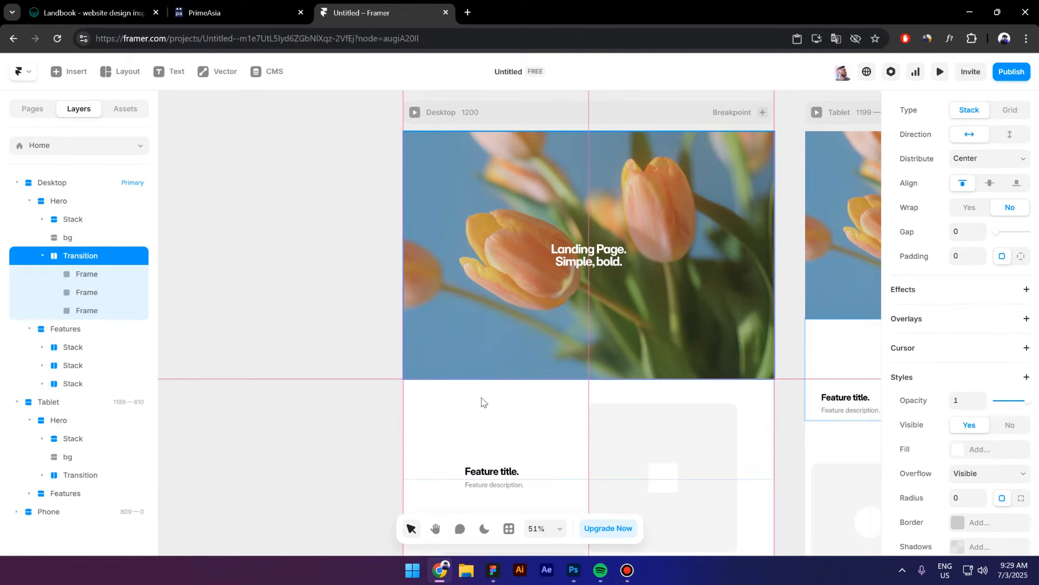
click(333, 329)
Turn the desktop Hero into a scroll section named "scroll".
scroll(333, 329, down, 1)
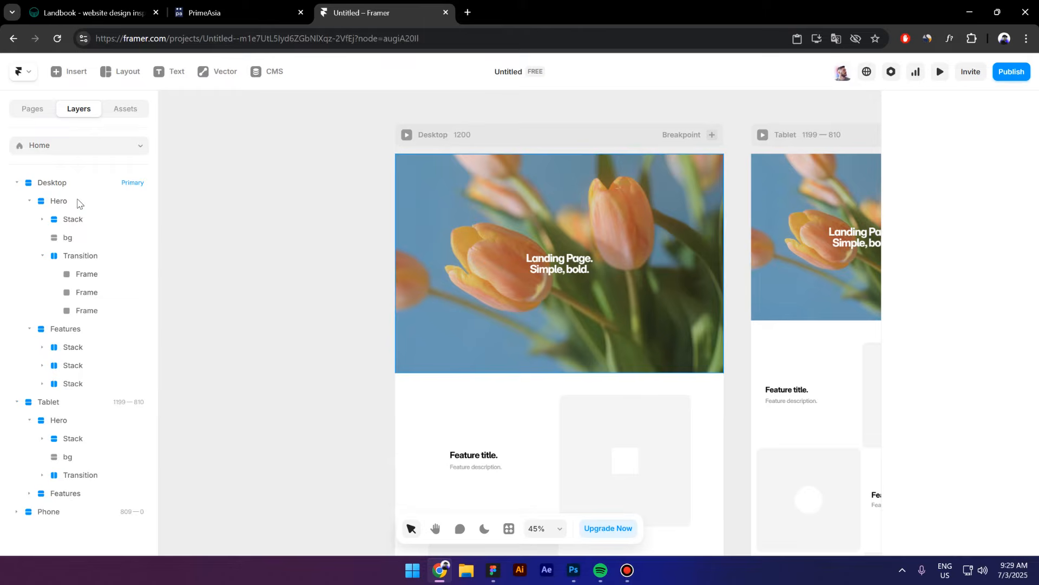
click(77, 203)
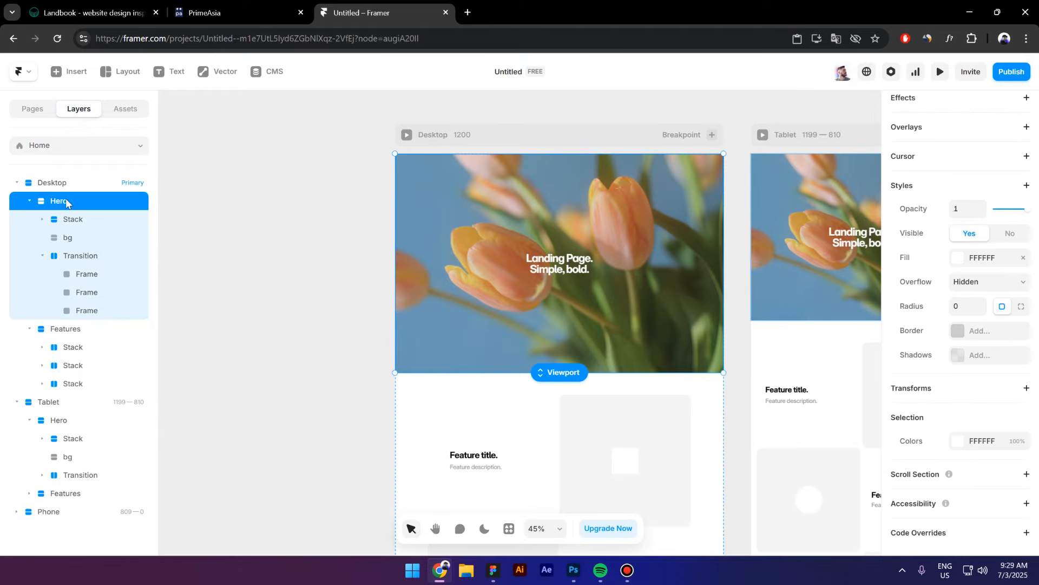
click(961, 478)
click(972, 496)
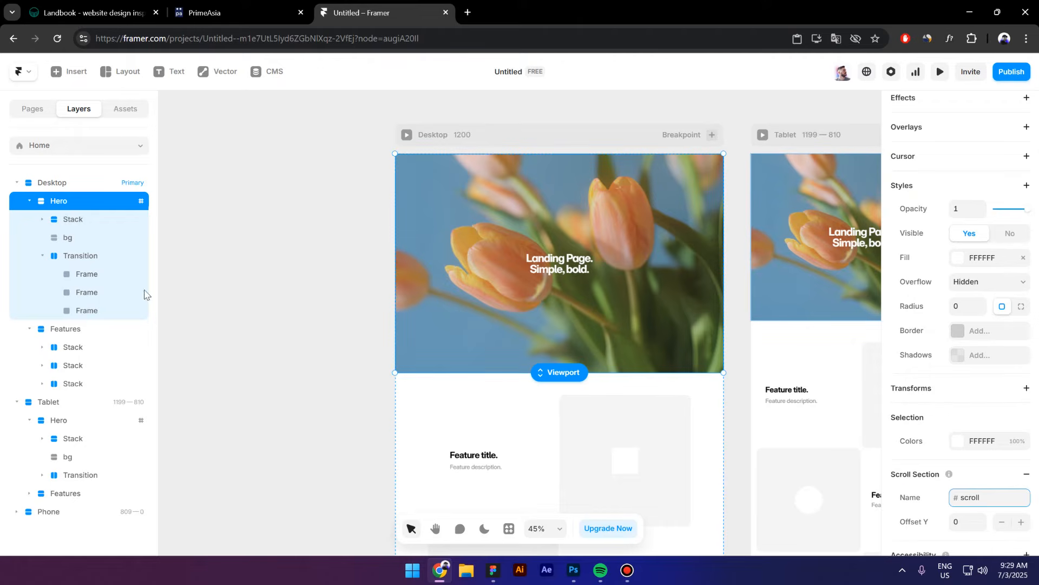
Add a Scroll Transform effect to the first frame inside Transition.
click(92, 275)
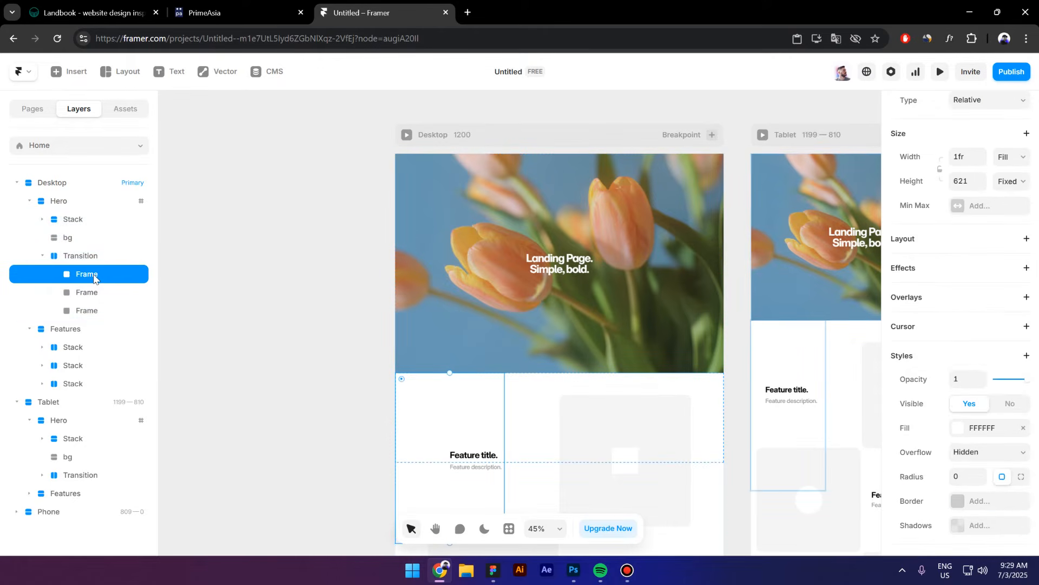
click(933, 271)
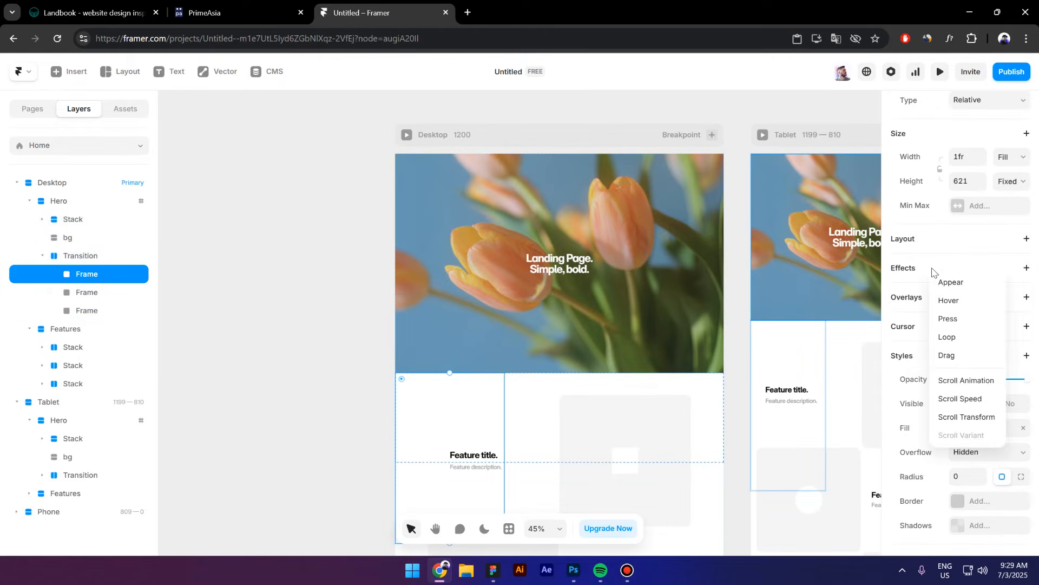
click(988, 416)
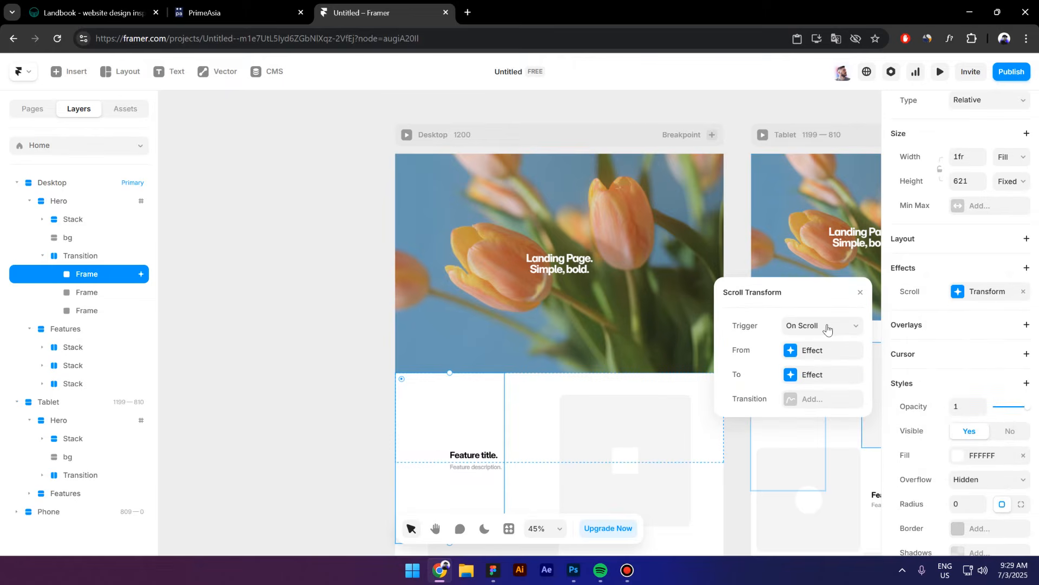
Trigger the first frame's Scroll Transform on Section in View, using section #scroll and the center viewport position.
click(827, 328)
click(833, 375)
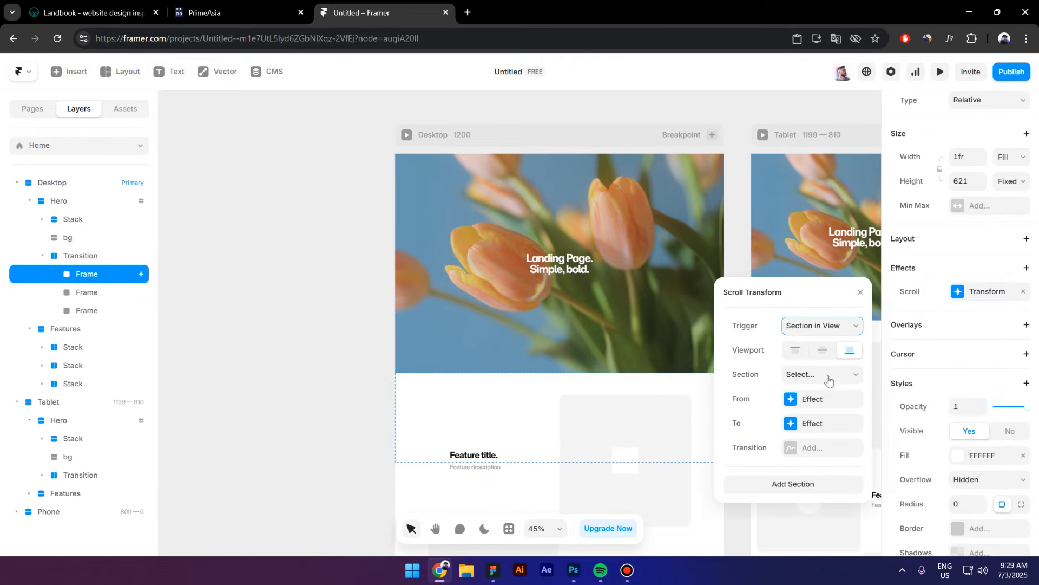
click(828, 378)
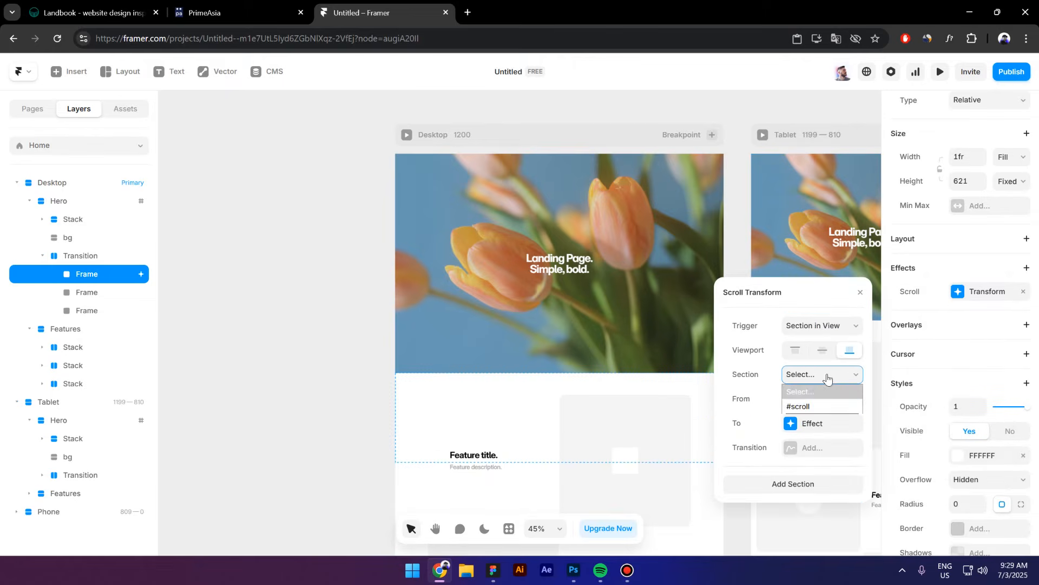
click(807, 410)
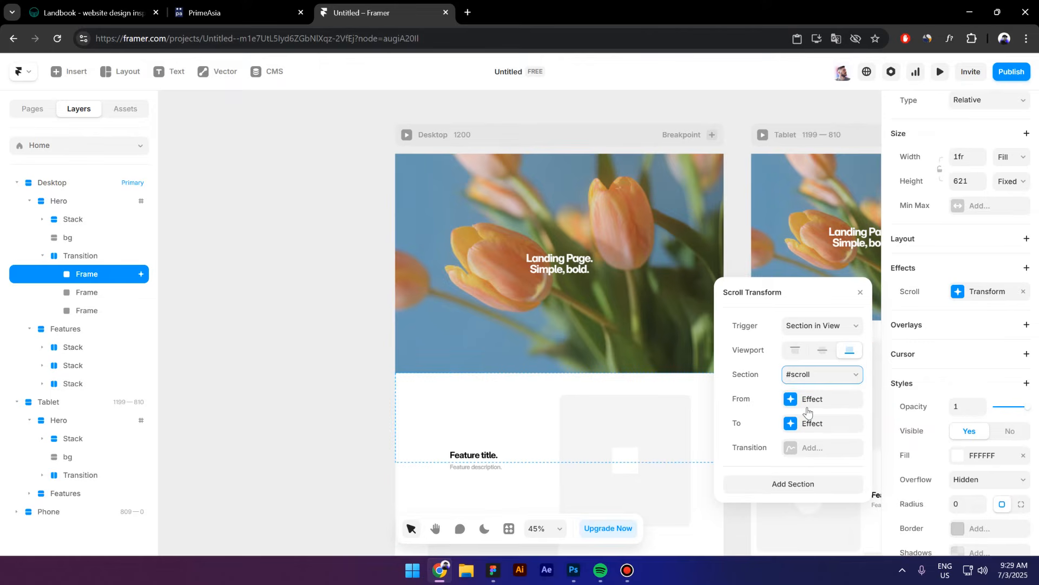
click(822, 352)
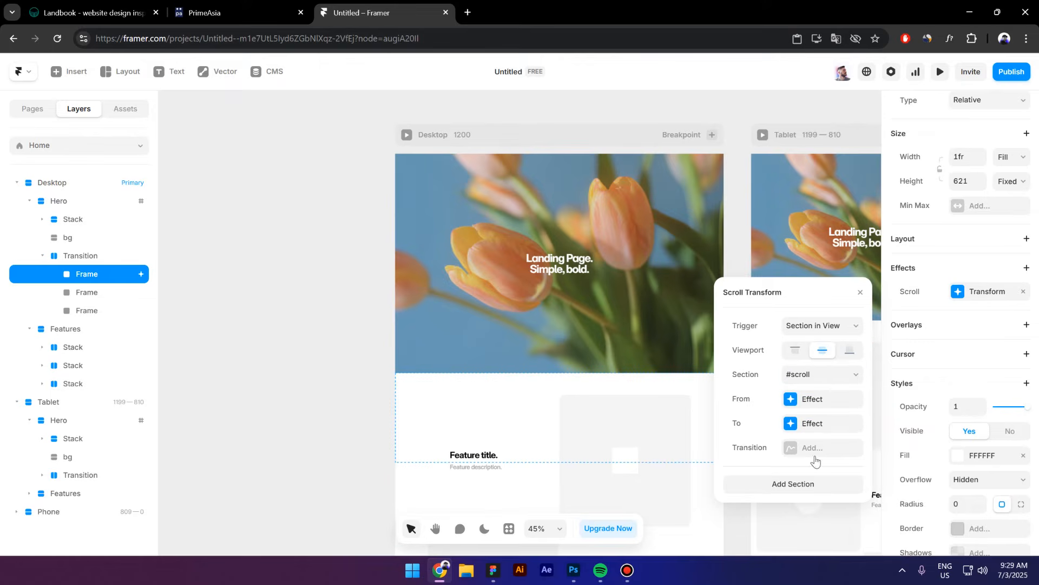
Set the From state of the first frame's Scroll Transform to opacity 1 and scale 1.
click(811, 399)
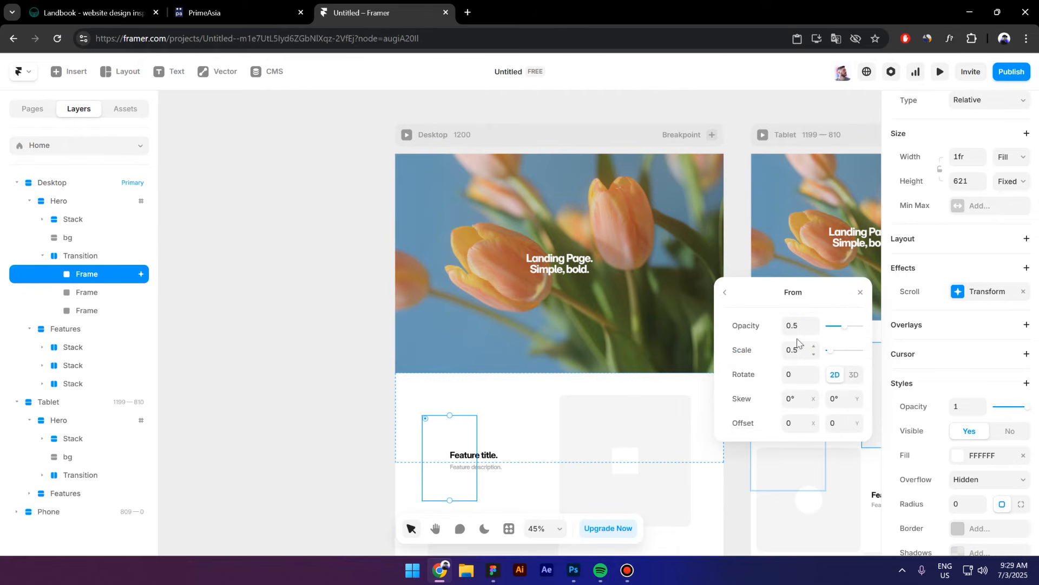
click(799, 328)
text(1)
key(Tab)
text(1)
key(Tab)
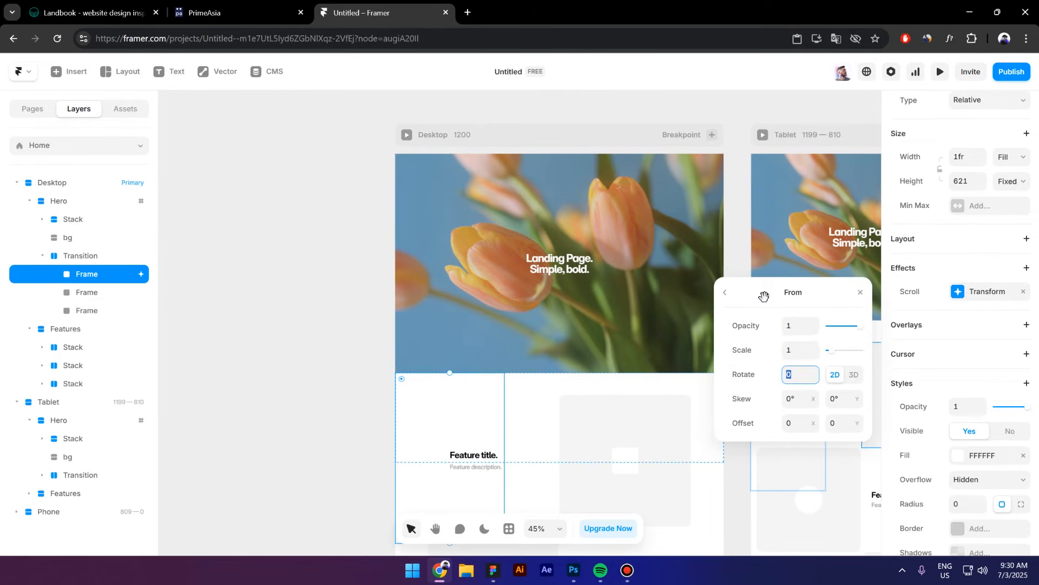
click(725, 292)
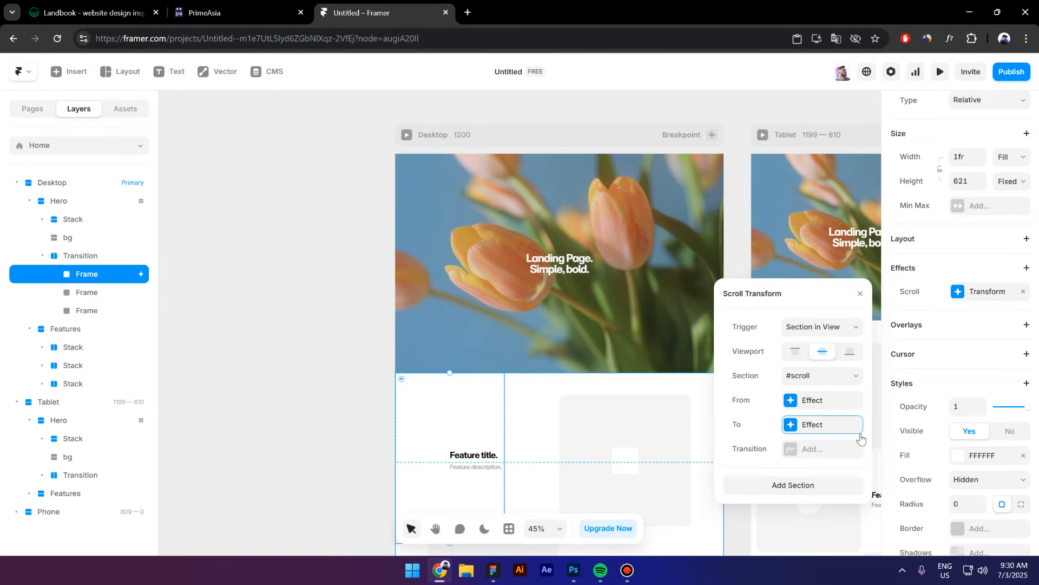
Set the Y offset in the To state of the first frame's Scroll Transform to -120.
click(806, 426)
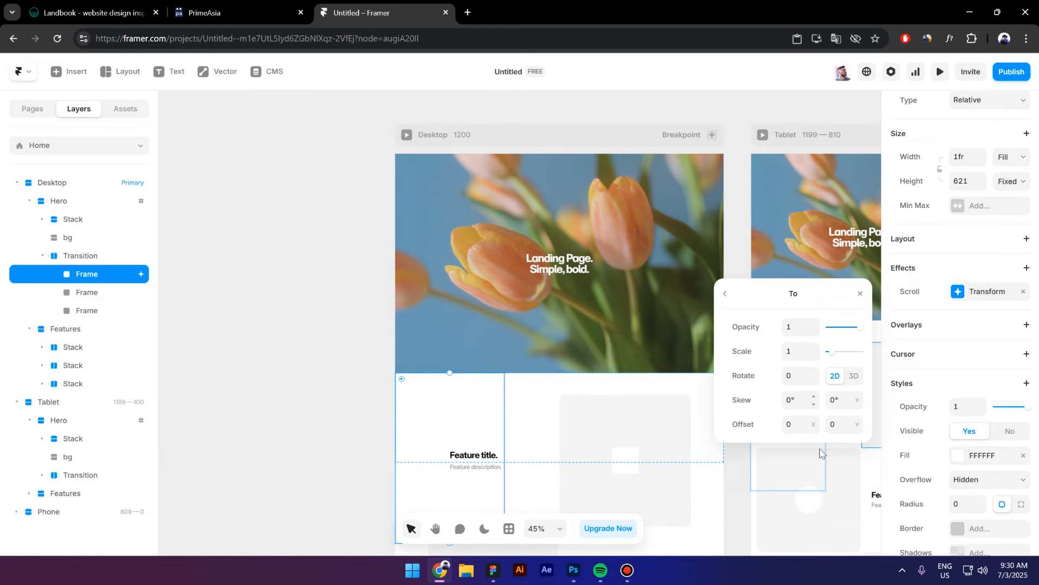
click(833, 424)
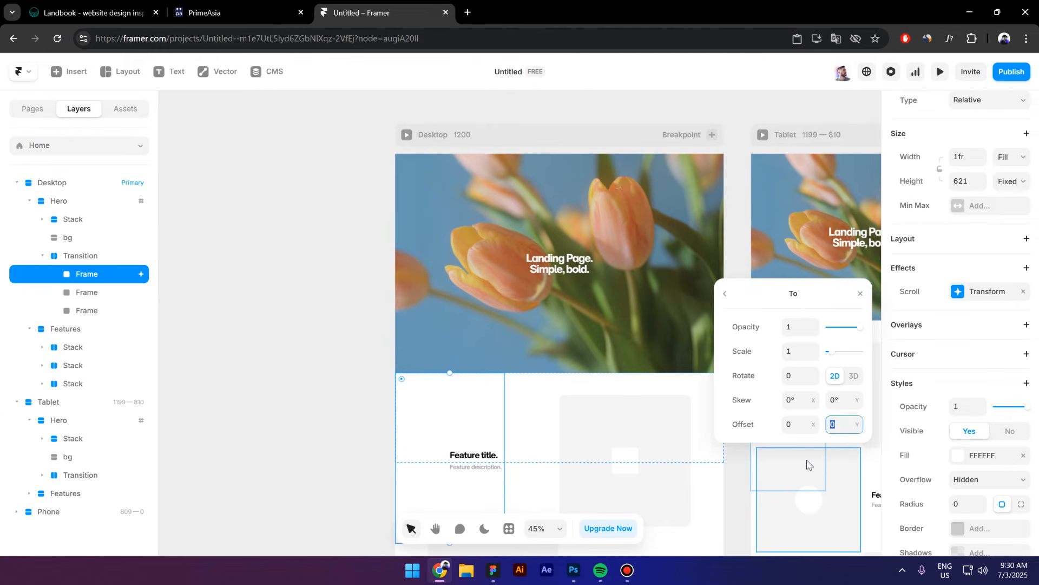
text(-120)
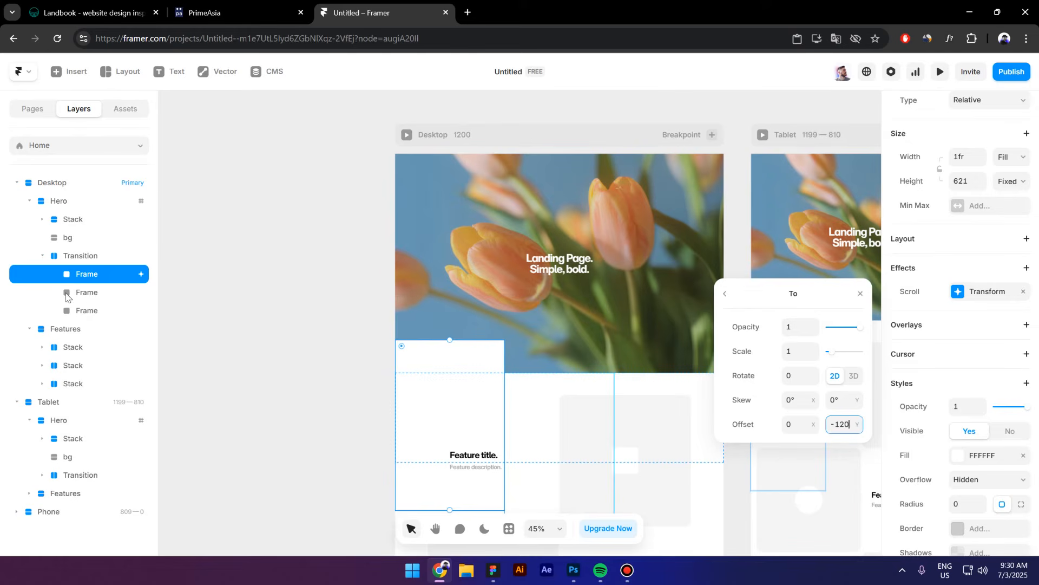
Copy the first frame's scroll effect and paste it onto a new Scroll Transform on the second Transition frame.
right_click(914, 295)
click(929, 306)
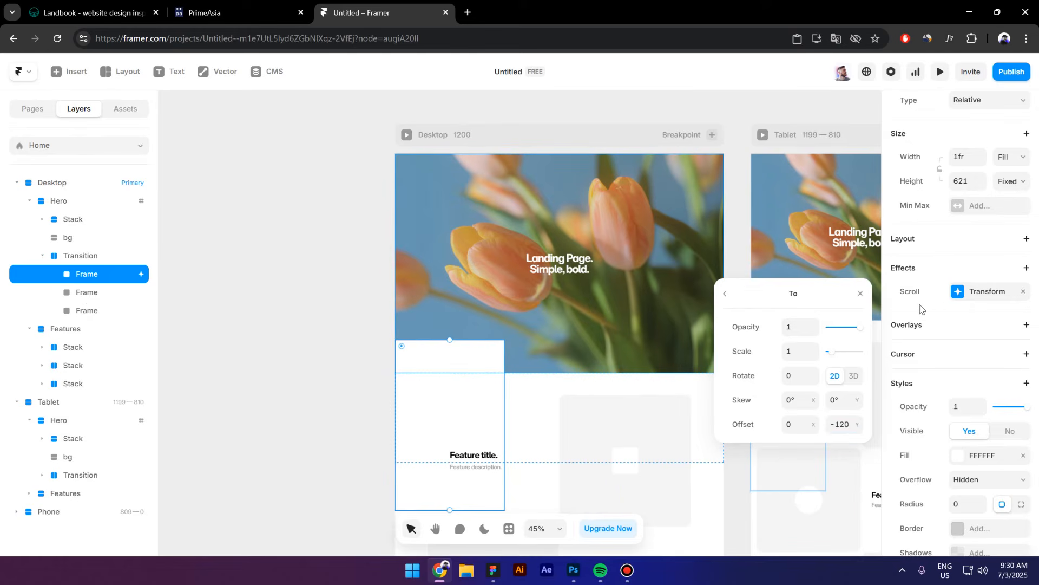
click(82, 295)
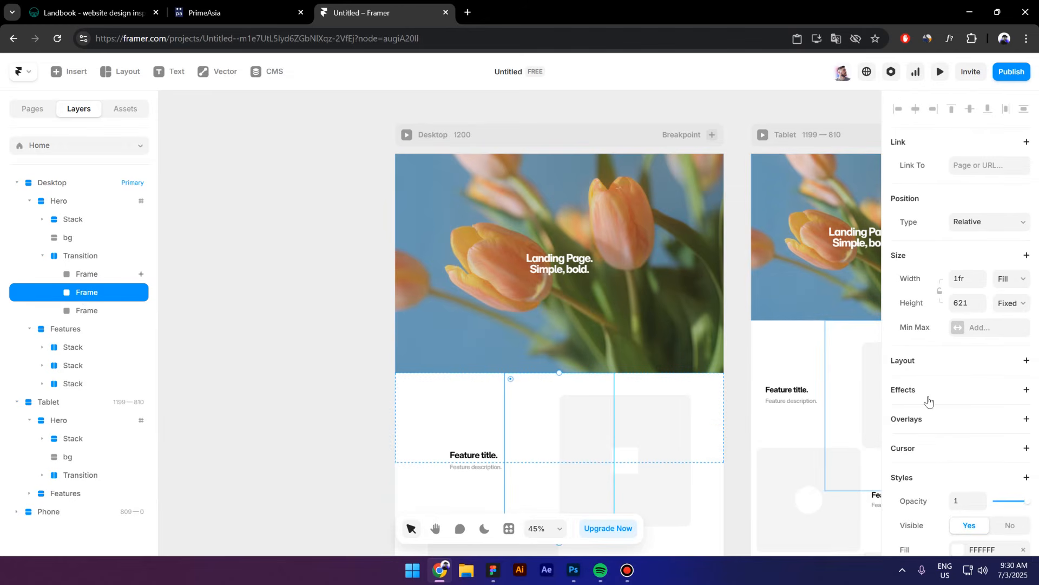
click(915, 389)
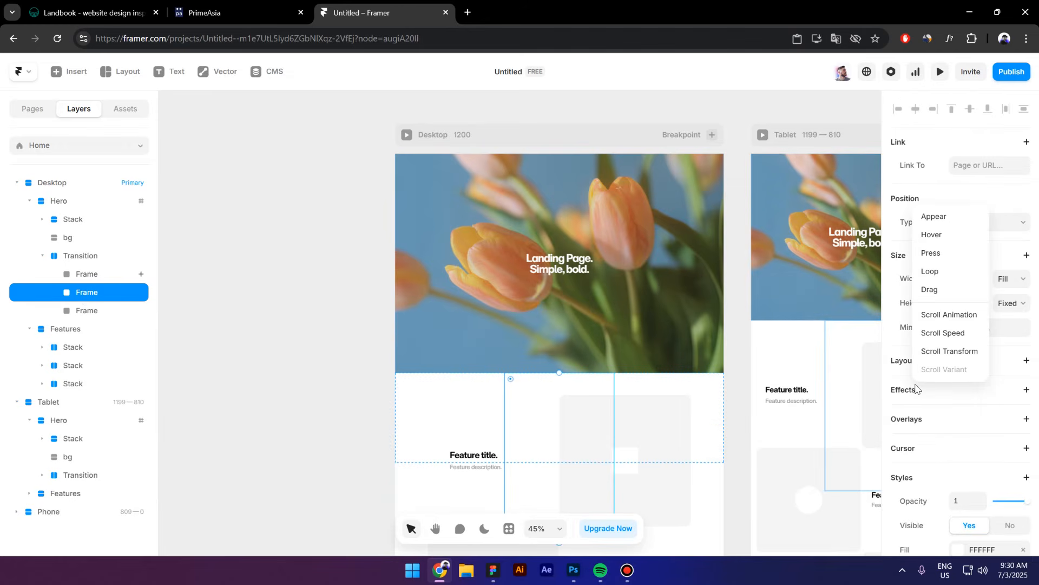
click(945, 351)
right_click(915, 416)
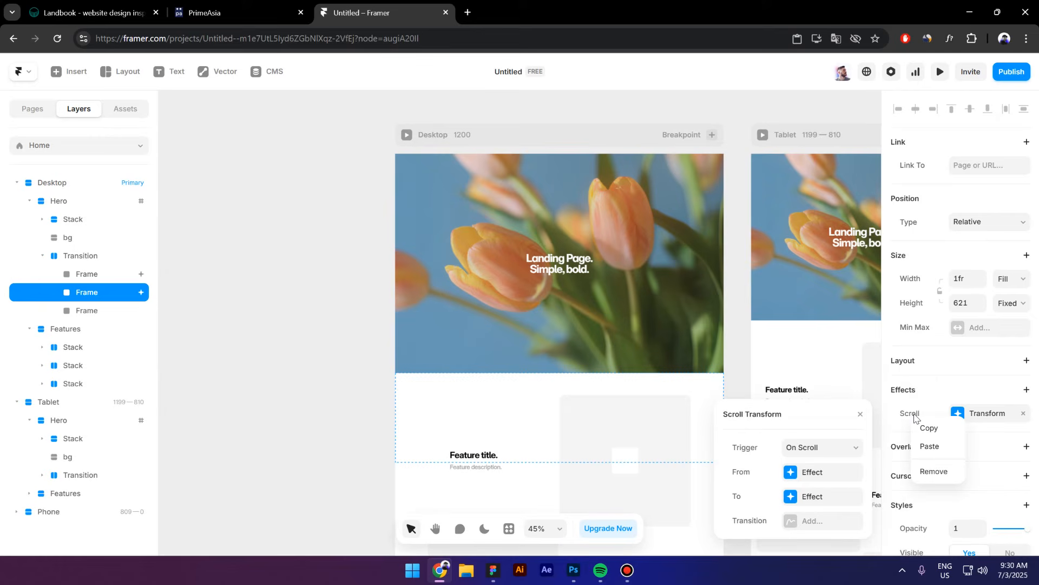
click(929, 446)
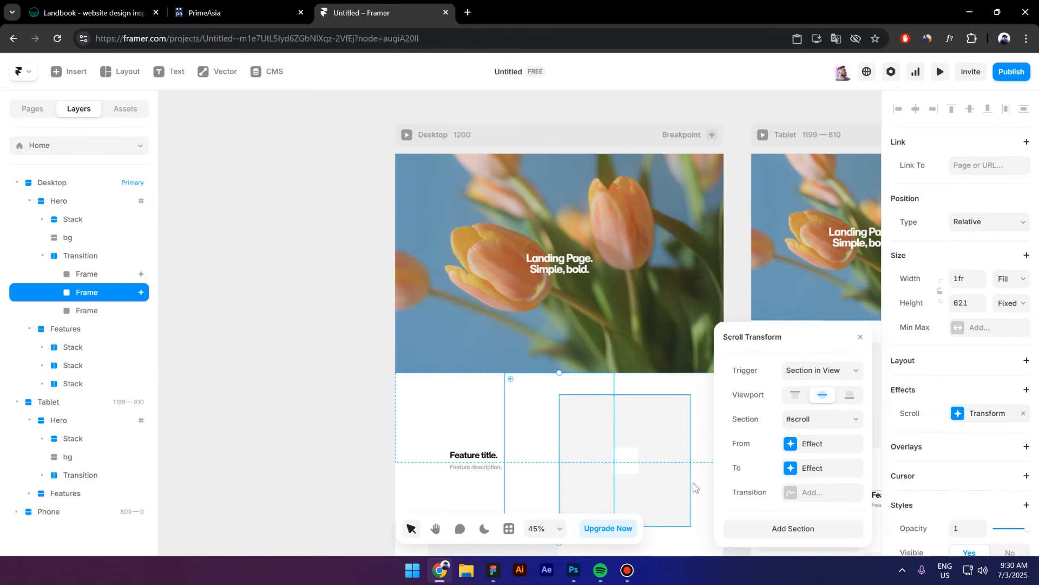
Set the Y offset in the To state of the second frame's Scroll Transform to -220.
click(815, 467)
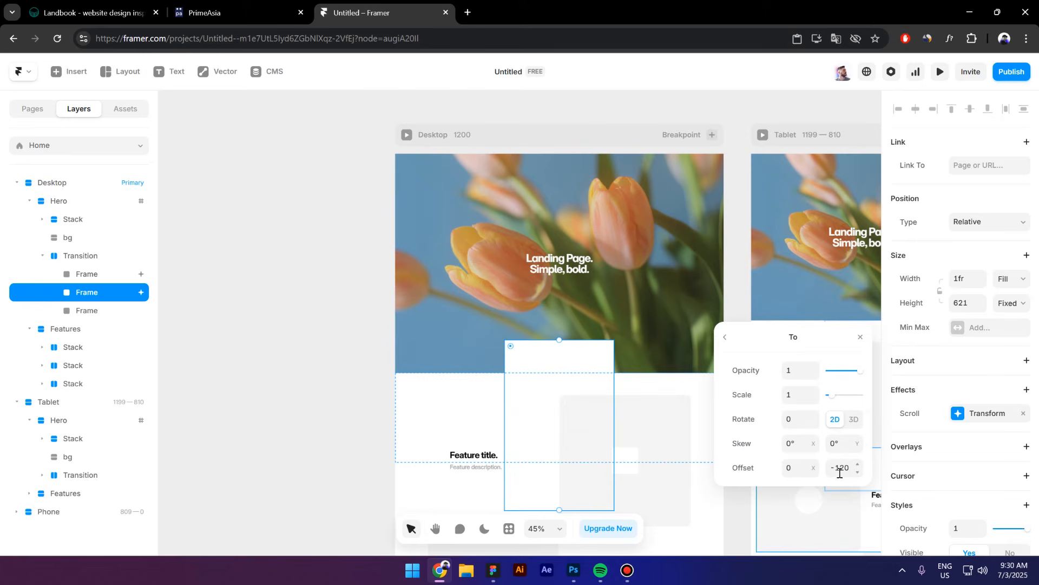
click(839, 468)
text(-190)
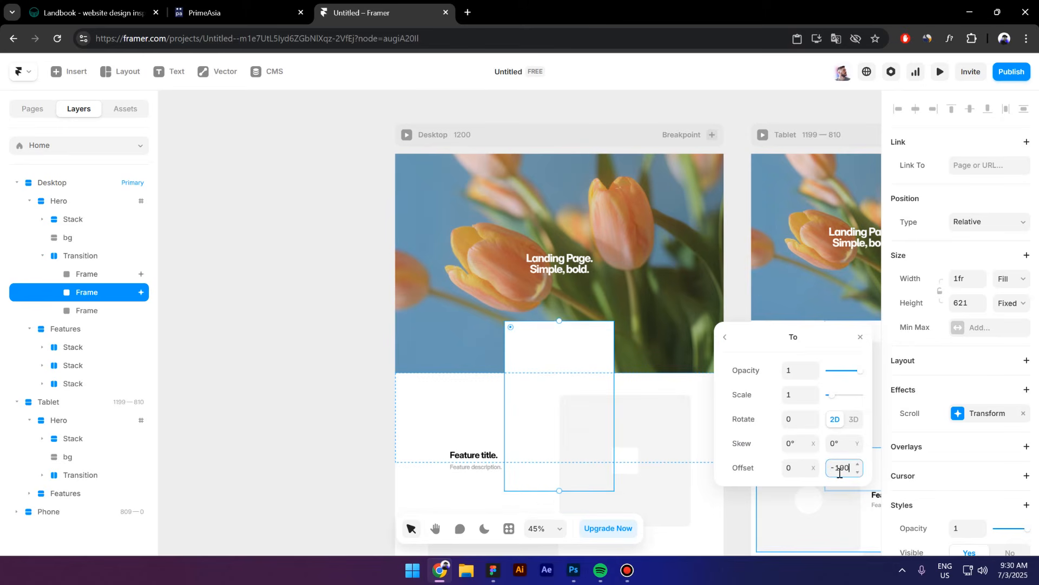
key(shift+Down)
key(shift+Down)
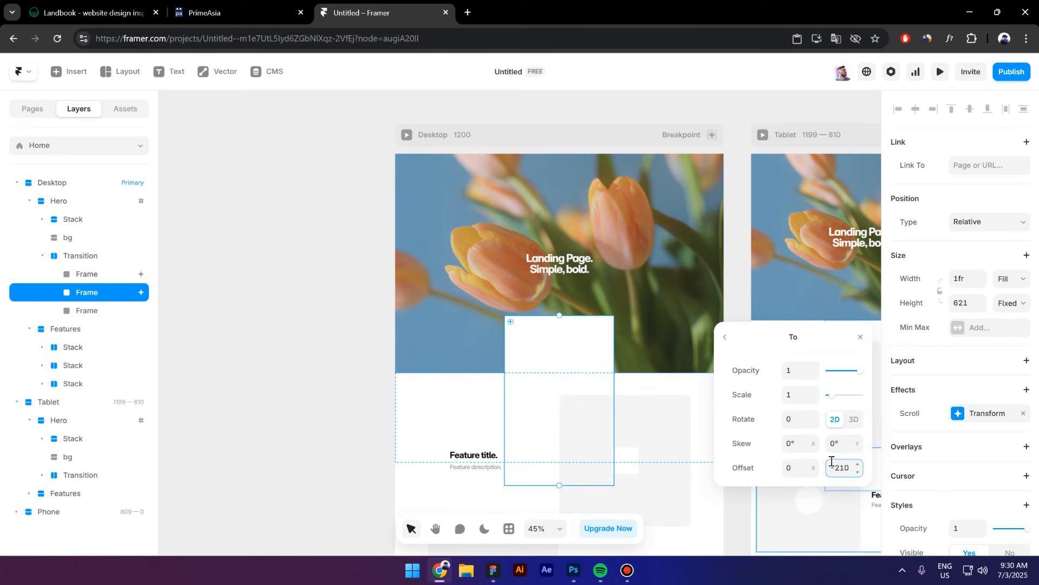
key(ctrl+a)
text(-220)
Add a Scroll Transform to the third Transition frame and paste the copied effect settings onto it.
click(98, 311)
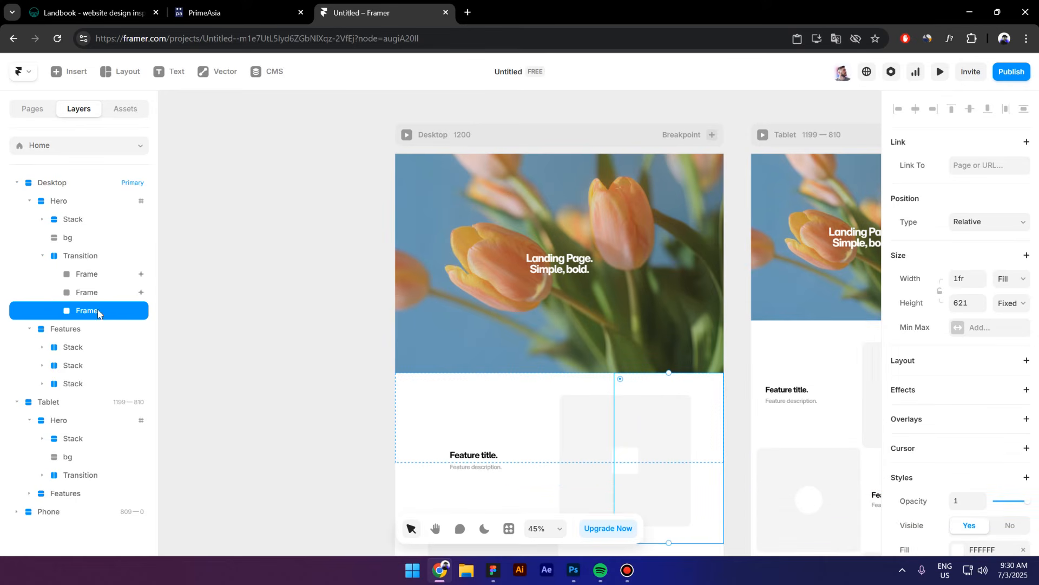
click(940, 397)
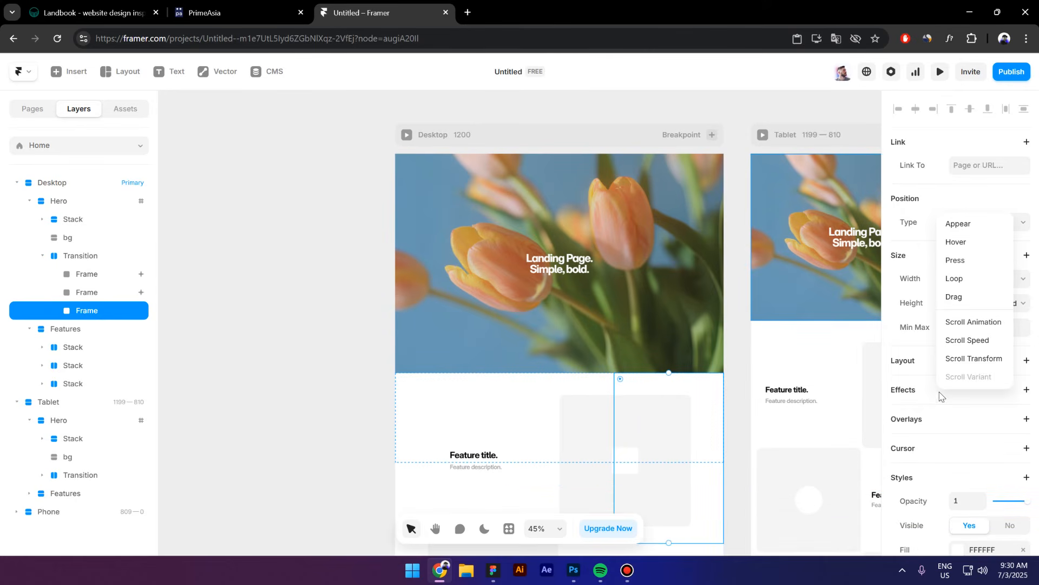
click(969, 359)
right_click(912, 414)
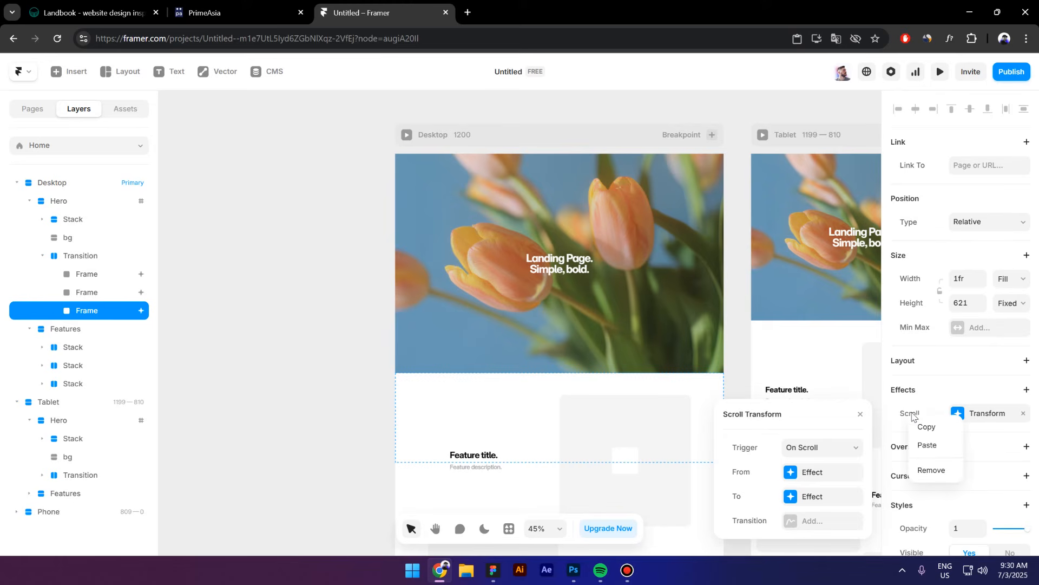
click(936, 445)
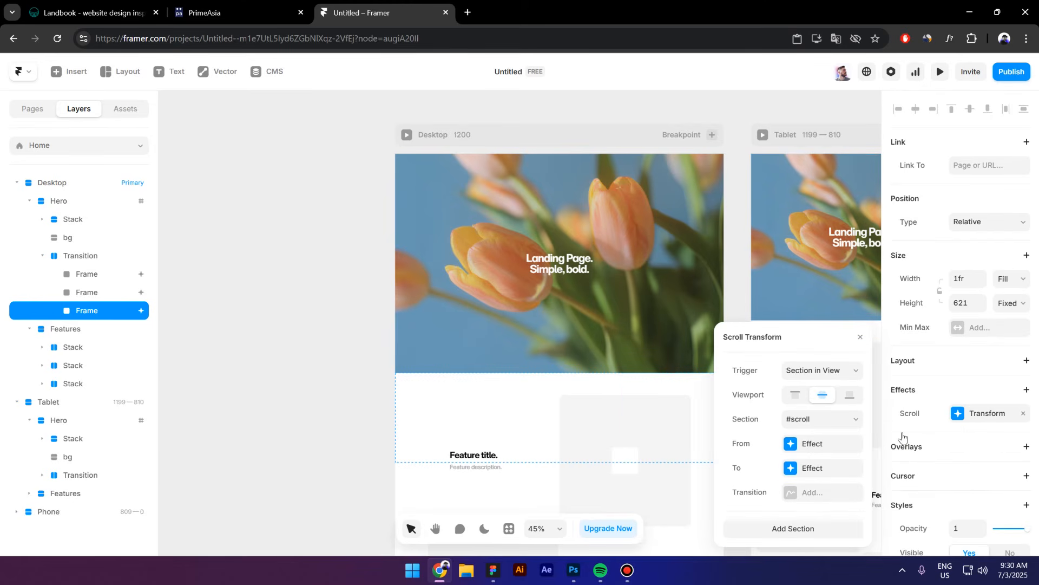
Set the Y offset in the To state of the third frame's Scroll Transform to -350 and close the effect settings.
click(833, 468)
click(845, 468)
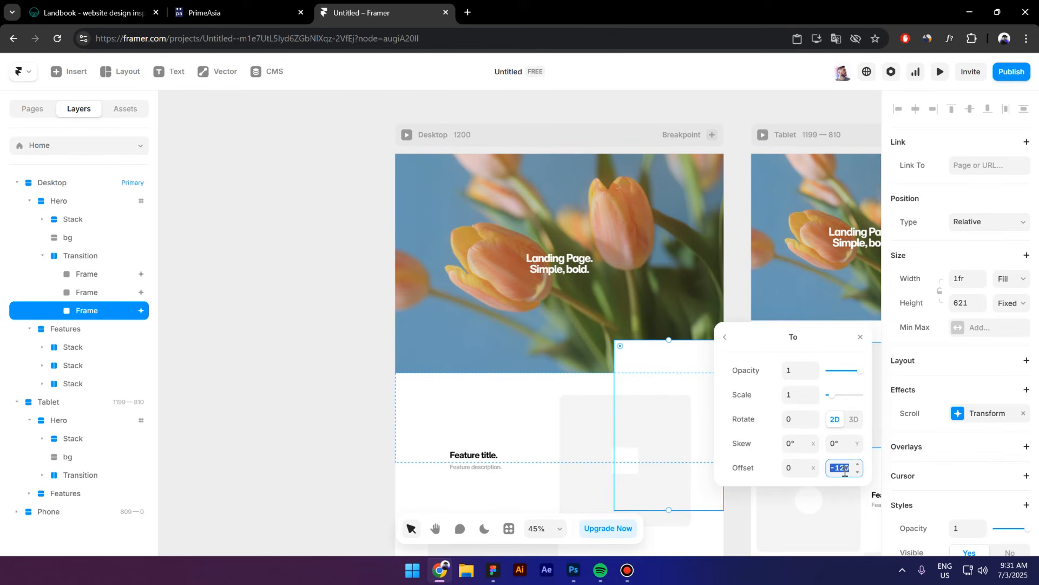
text(-300)
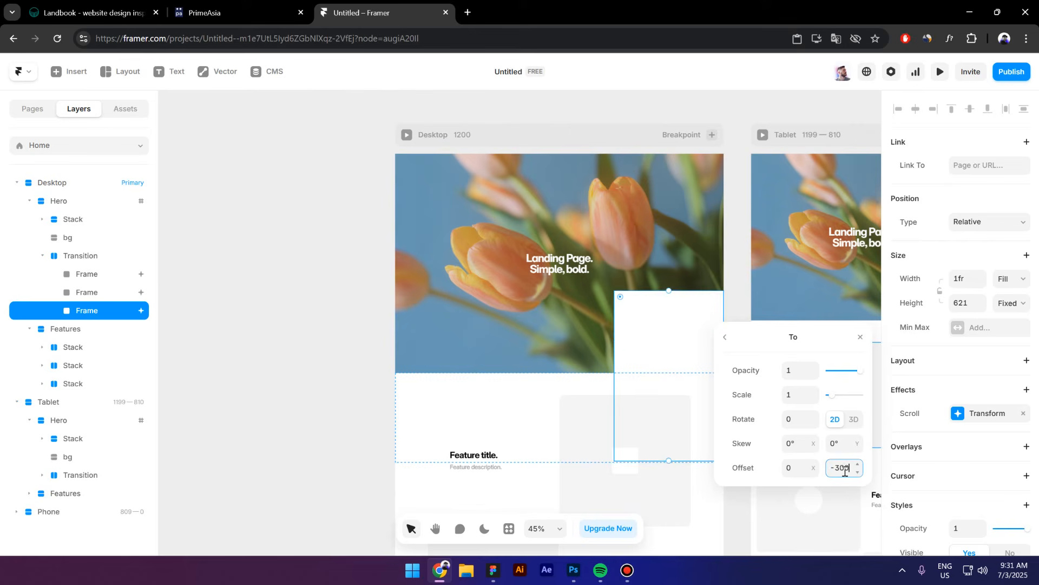
key(BackSpace)
key(BackSpace)
key(BackSpace)
text(350)
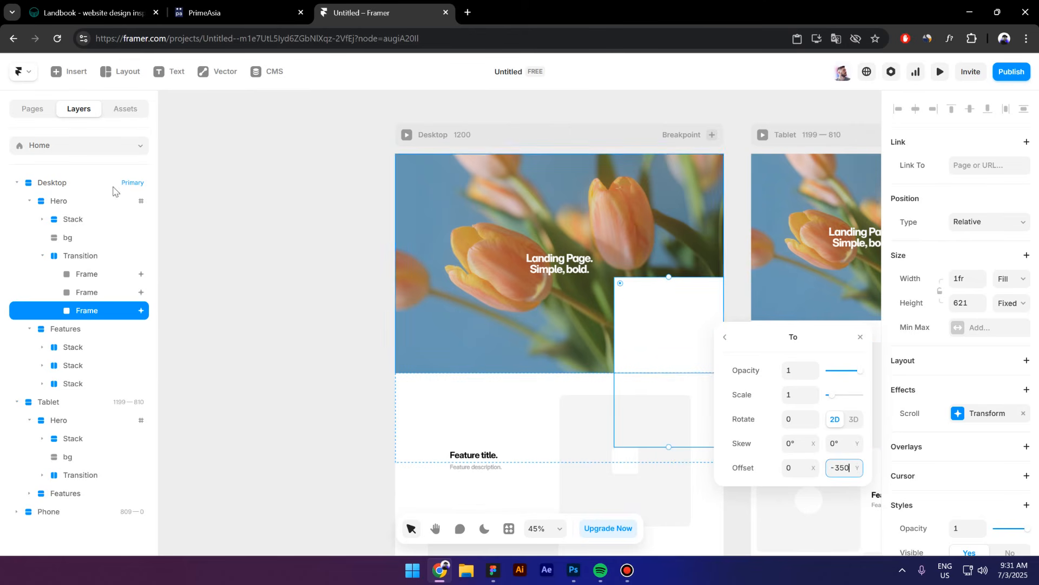
click(860, 337)
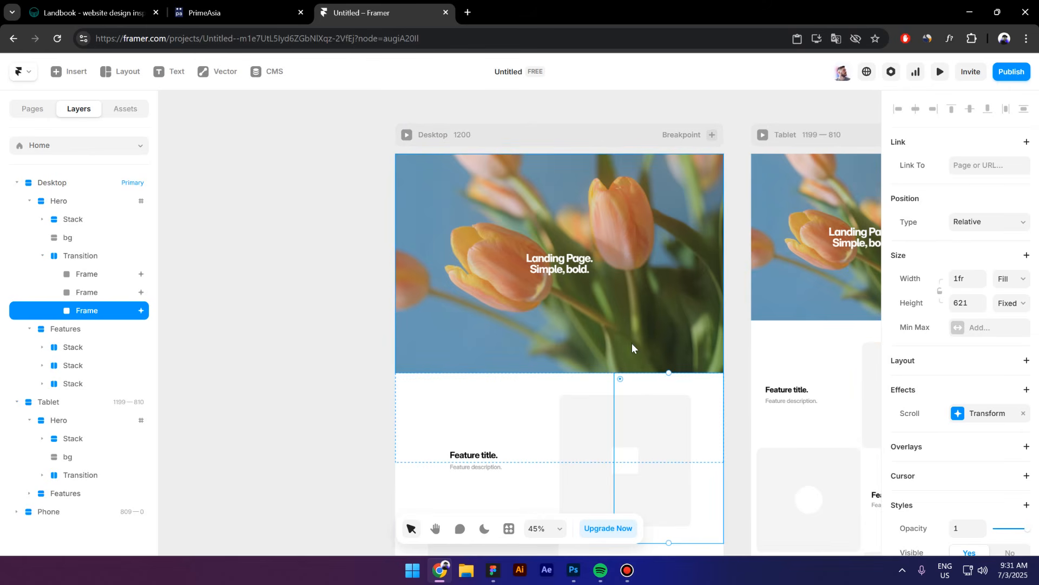
Preview the desktop page, check the column transition while scrolling down and back up, and return to the canvas.
click(407, 136)
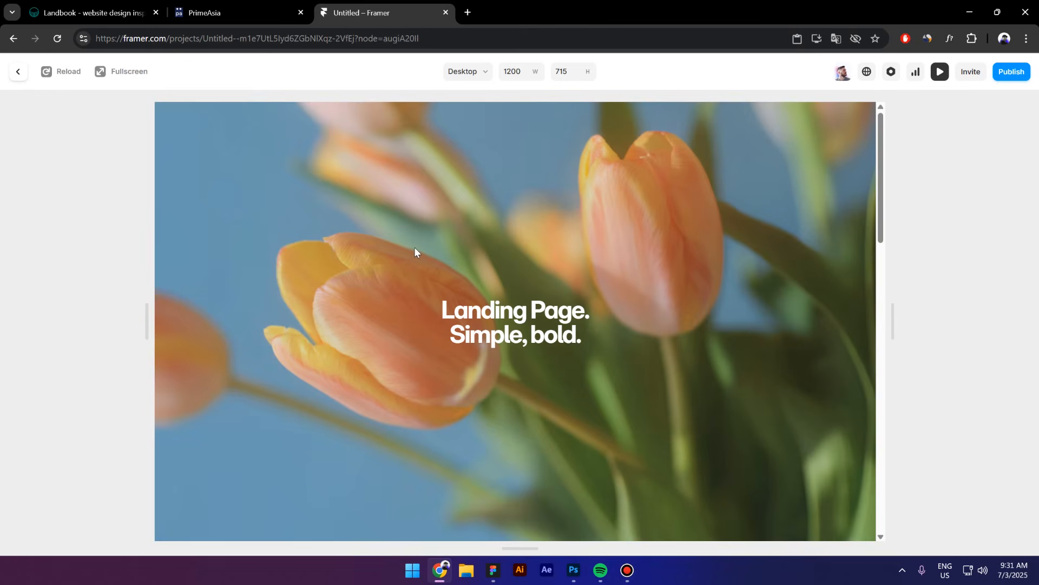
scroll(411, 247, down, 3)
scroll(412, 247, down, 4)
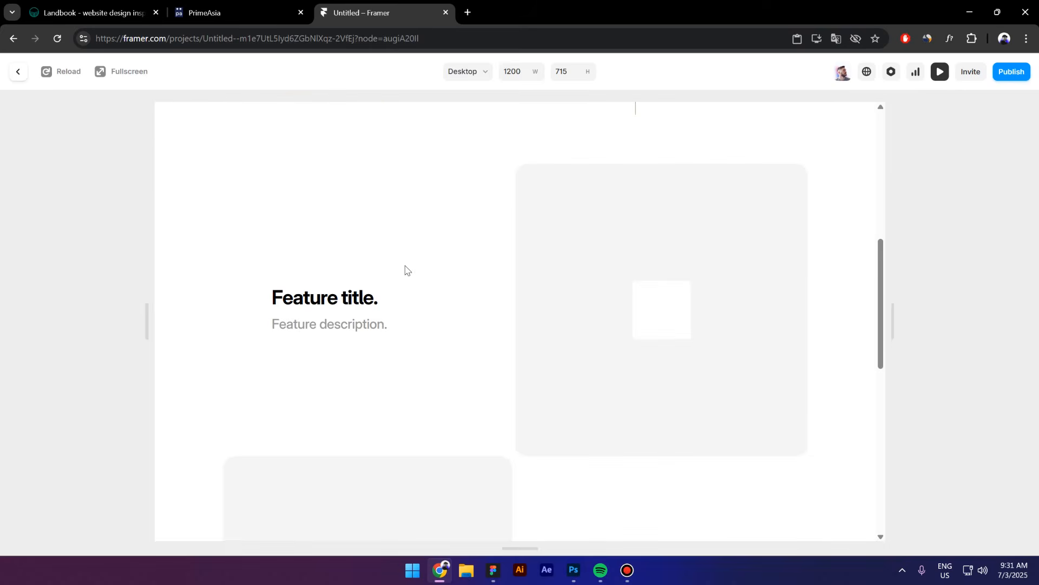
scroll(406, 269, up, 7)
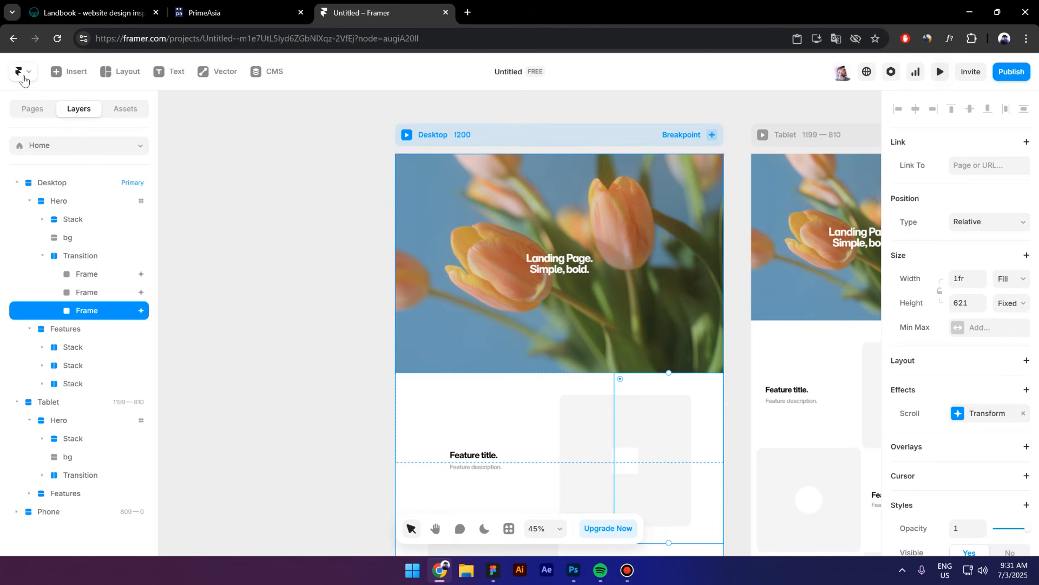
click(18, 72)
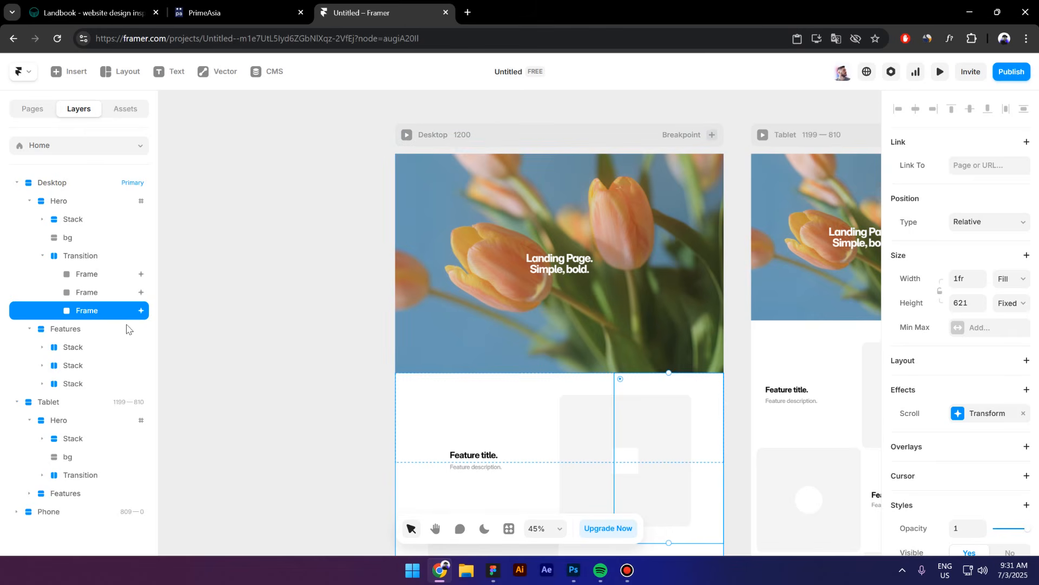
Switch the width of all three Transition frames to relative sizing and set it to 35%.
shift+click(101, 279)
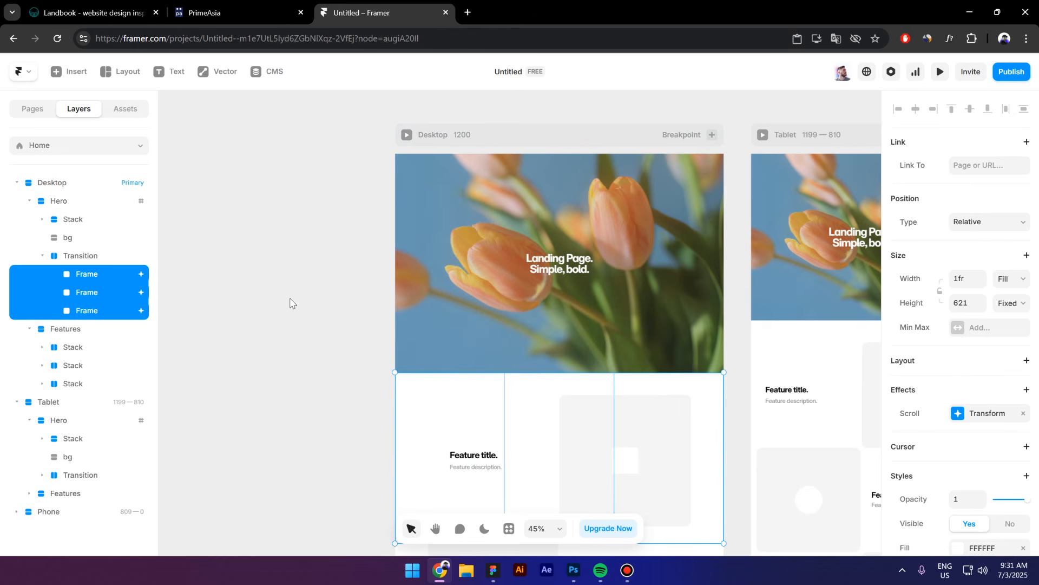
click(1028, 278)
click(1012, 311)
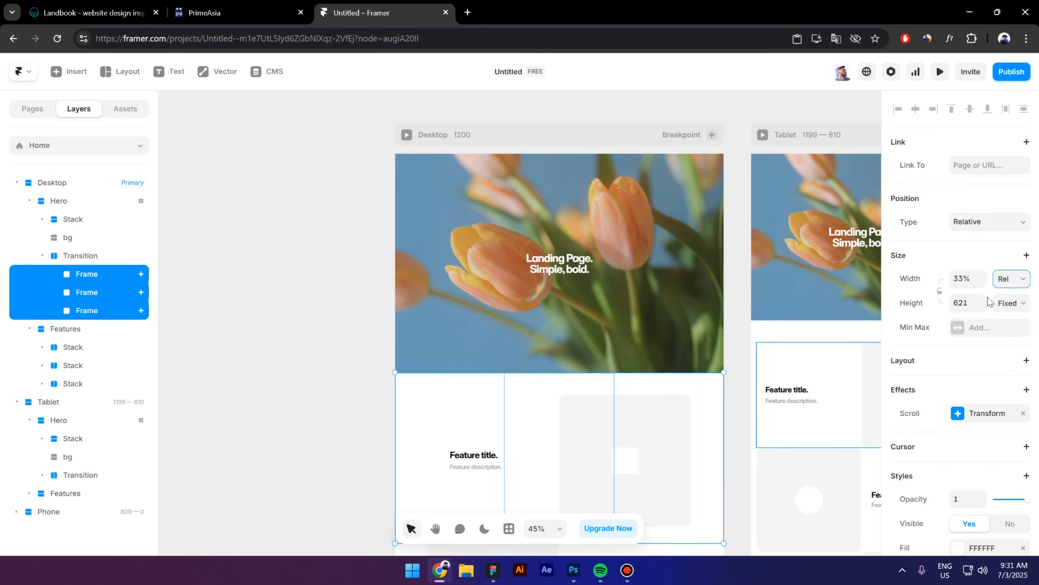
click(967, 280)
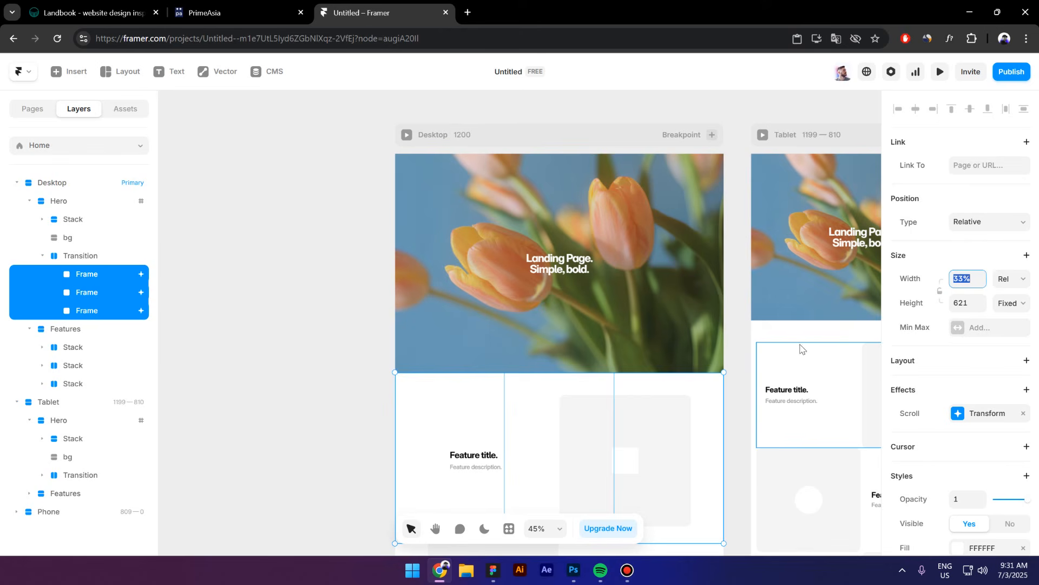
text(35)
key(Return)
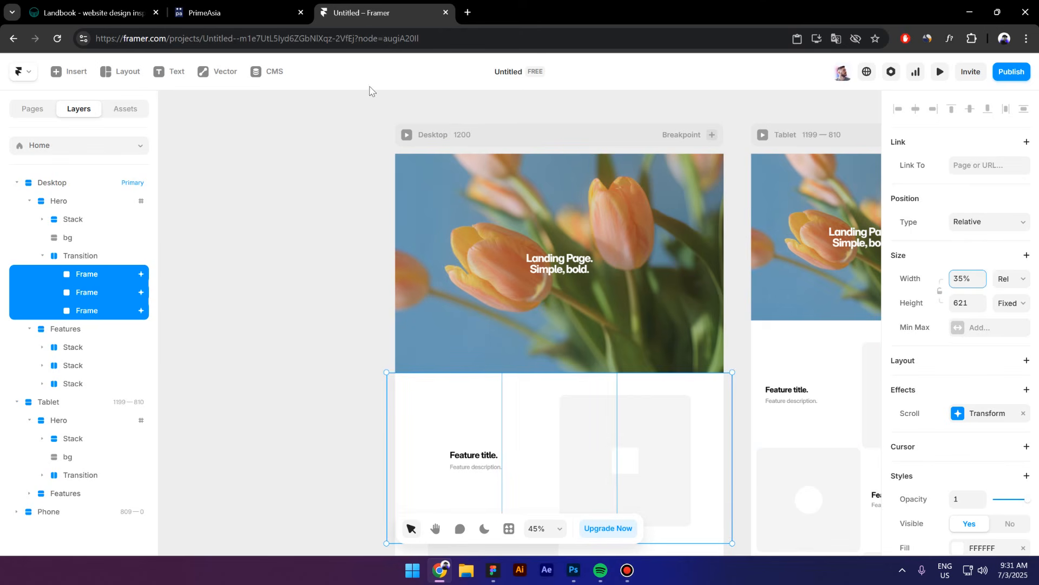
Preview the desktop page again and examine how the widened columns rise over the hero during scrolling.
click(406, 135)
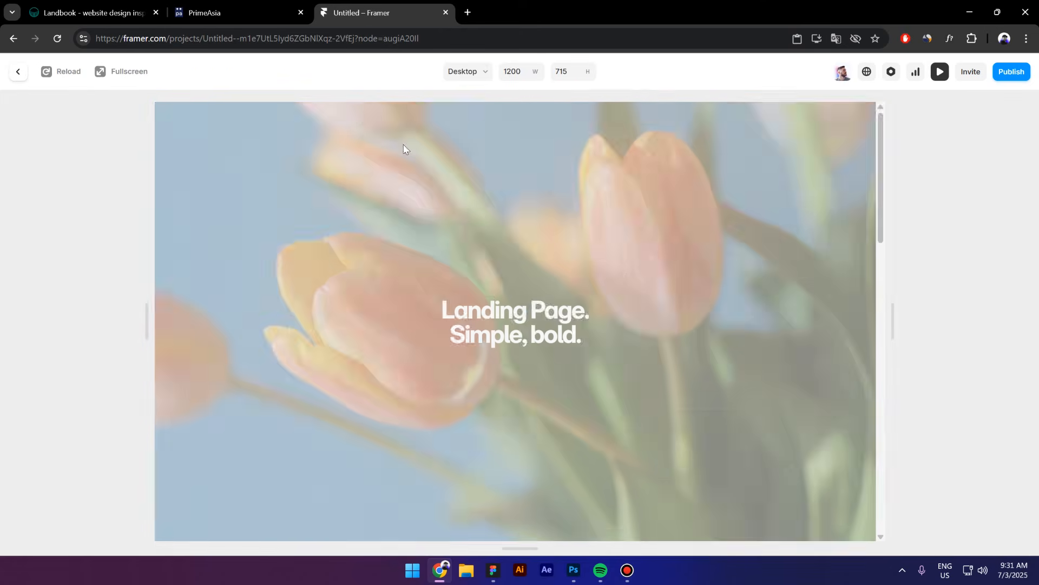
scroll(399, 183, down, 5)
scroll(438, 216, down, 2)
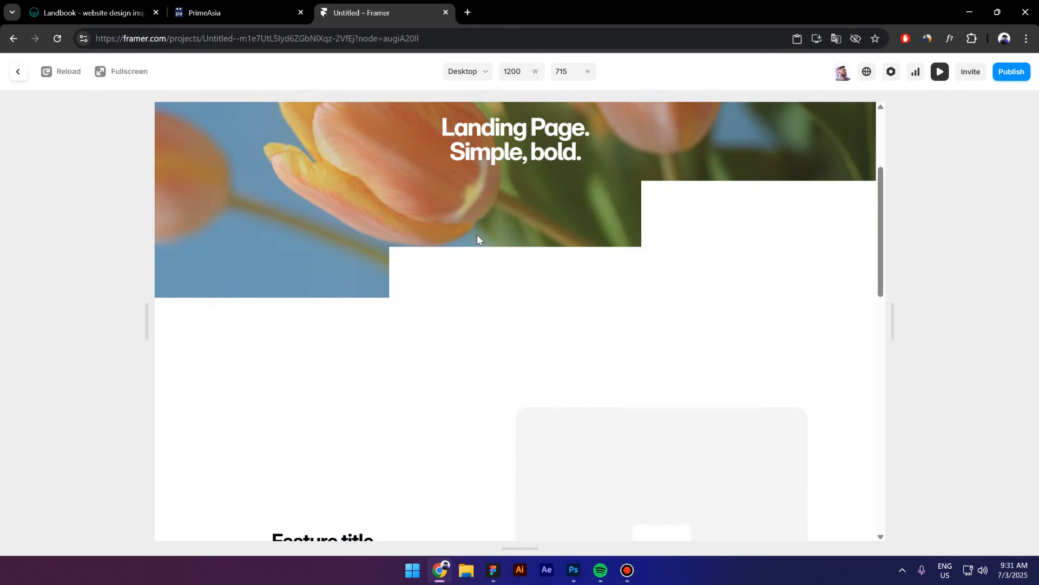
scroll(585, 251, up, 7)
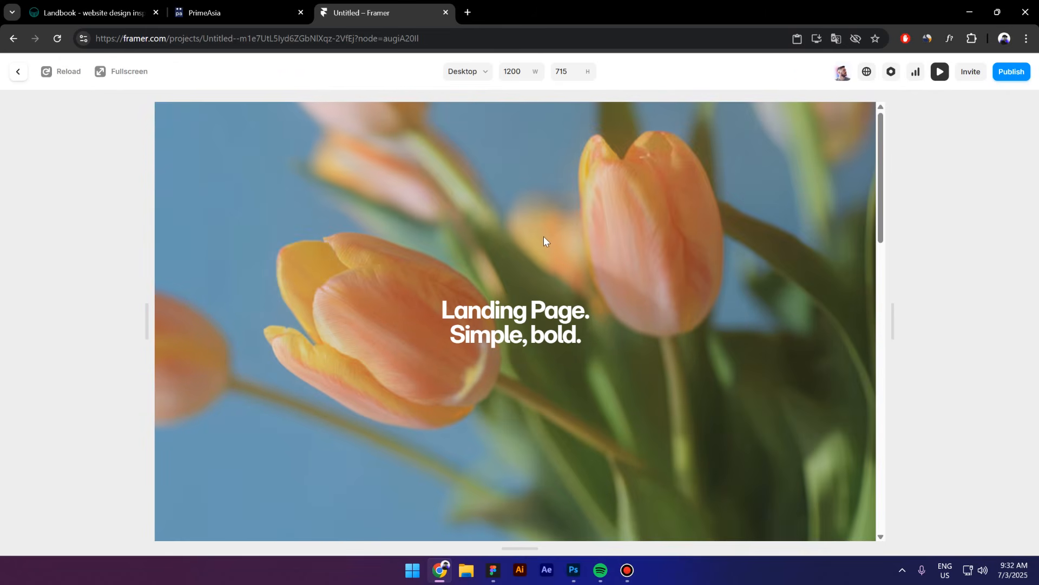
scroll(545, 239, down, 8)
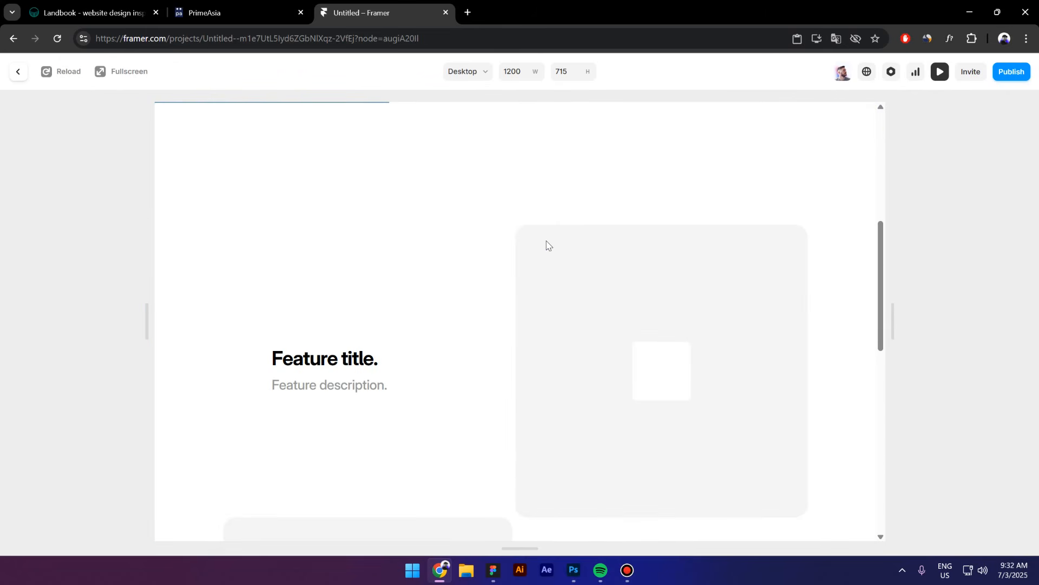